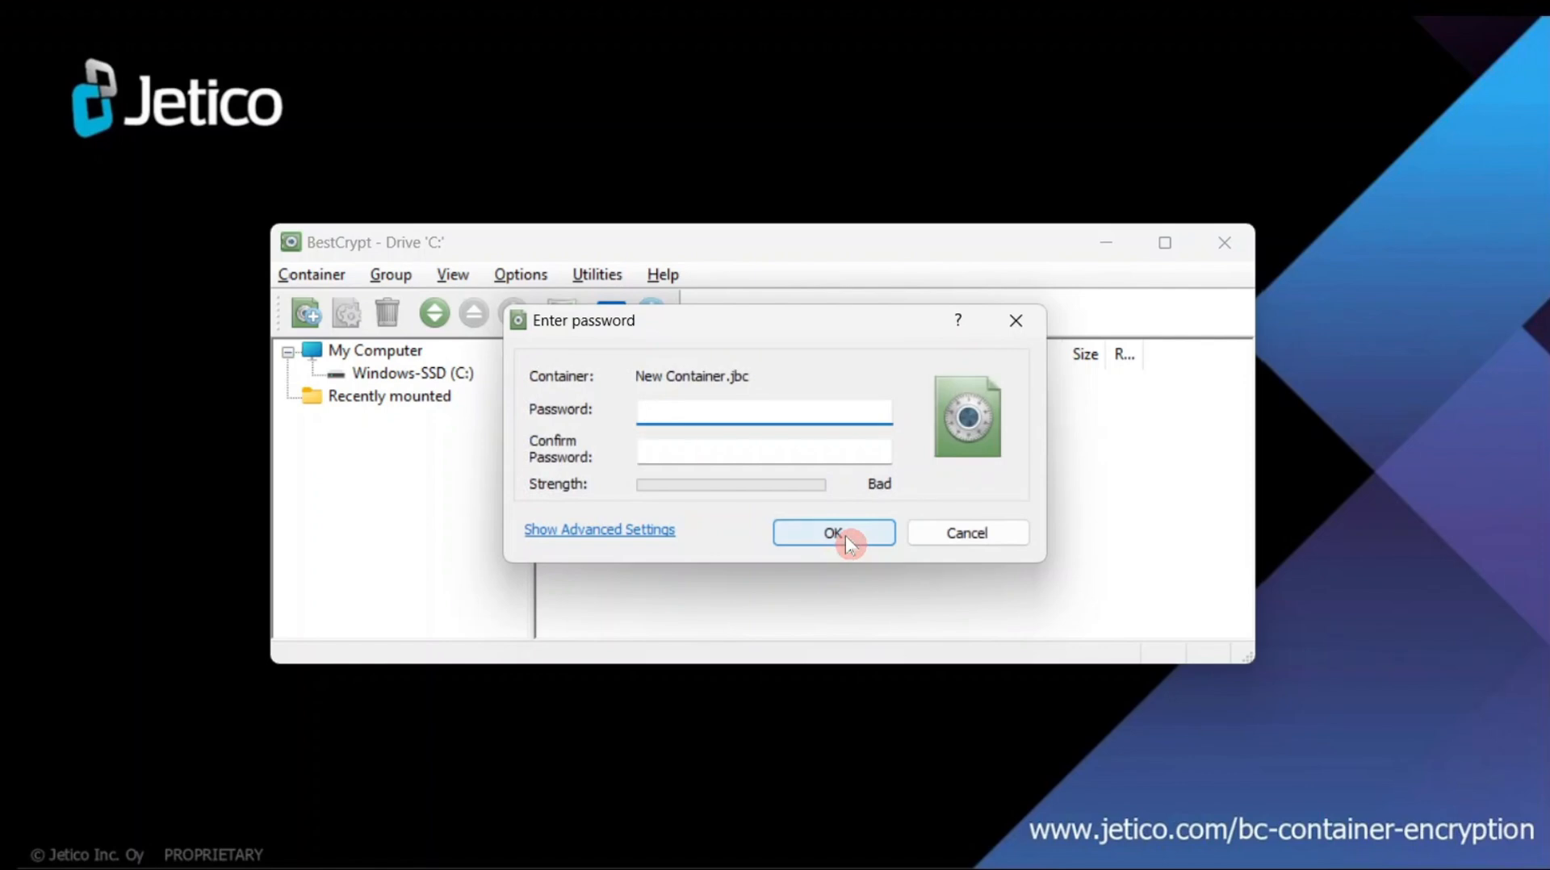
- In the advanced password settings, choose Secret-Sharing Scheme and require 2 shares
left_click(667, 534)
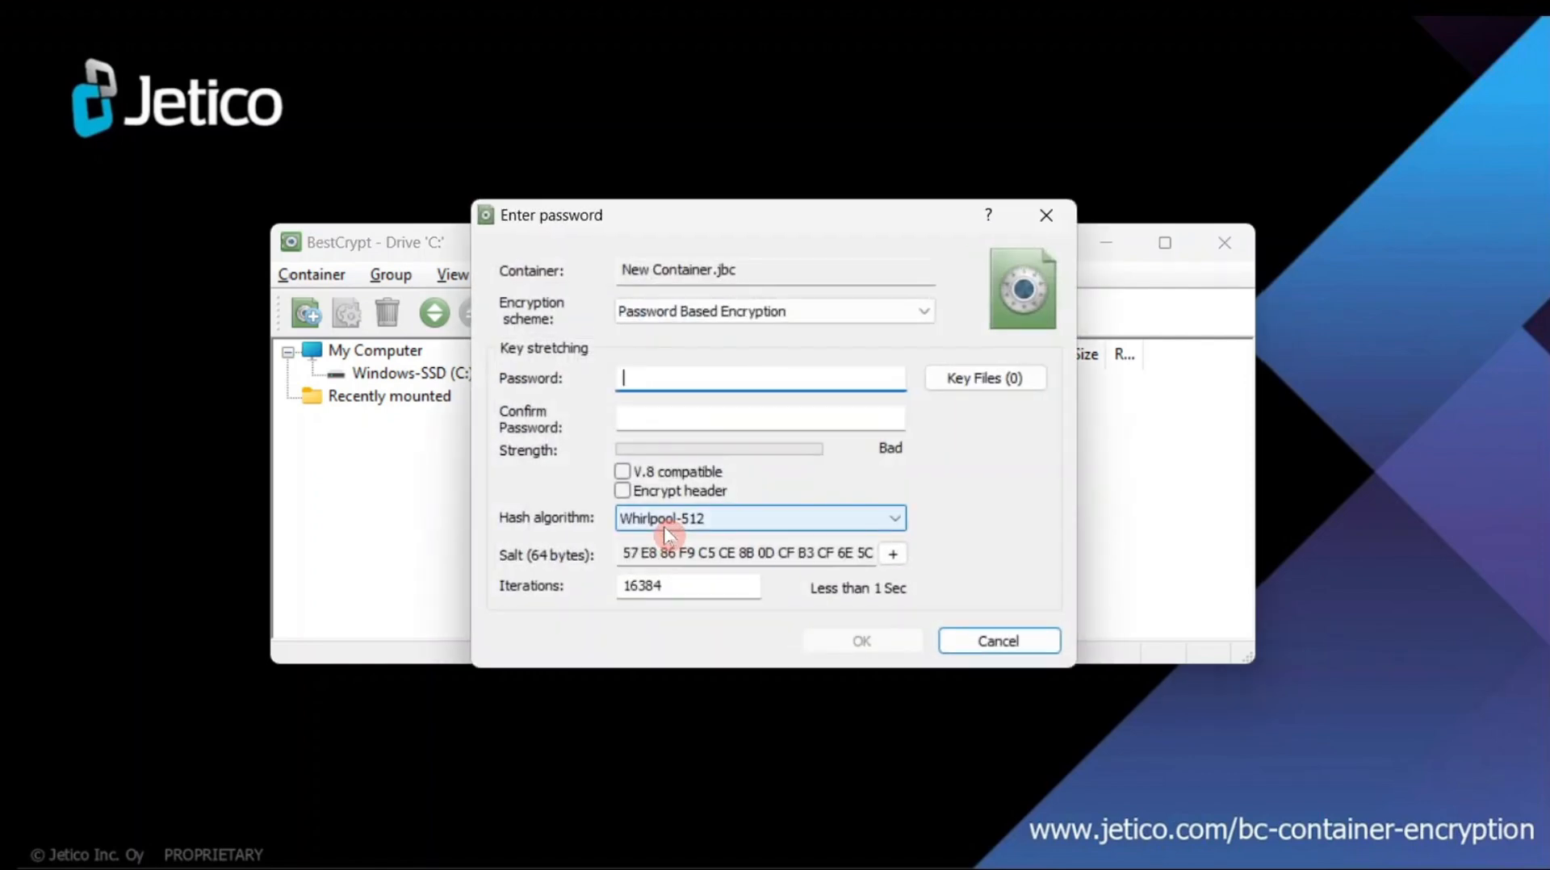
left_click(868, 315)
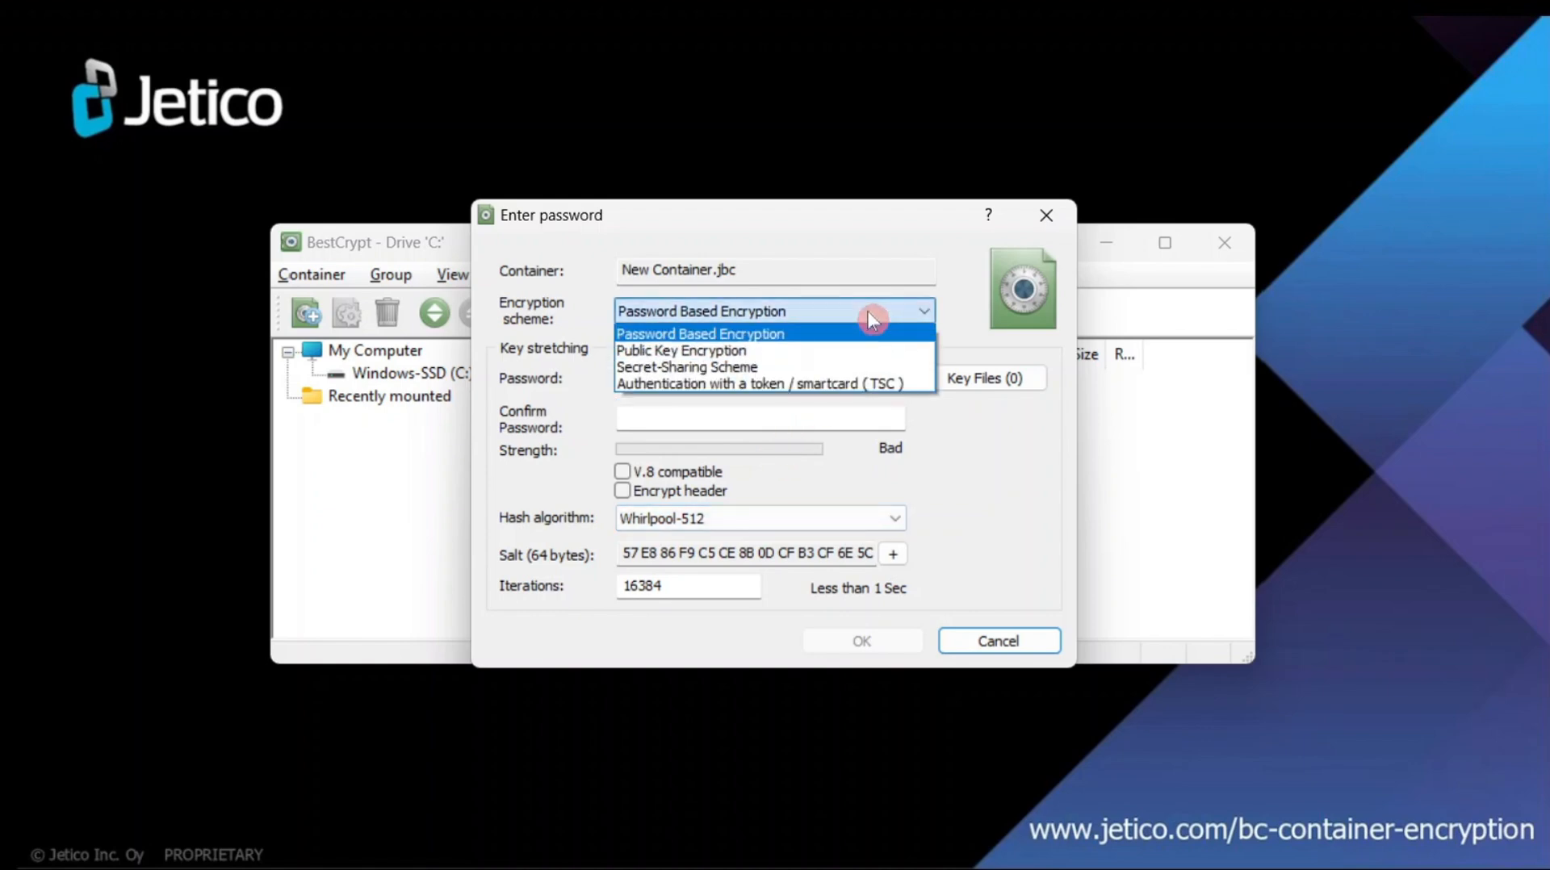
left_click(870, 369)
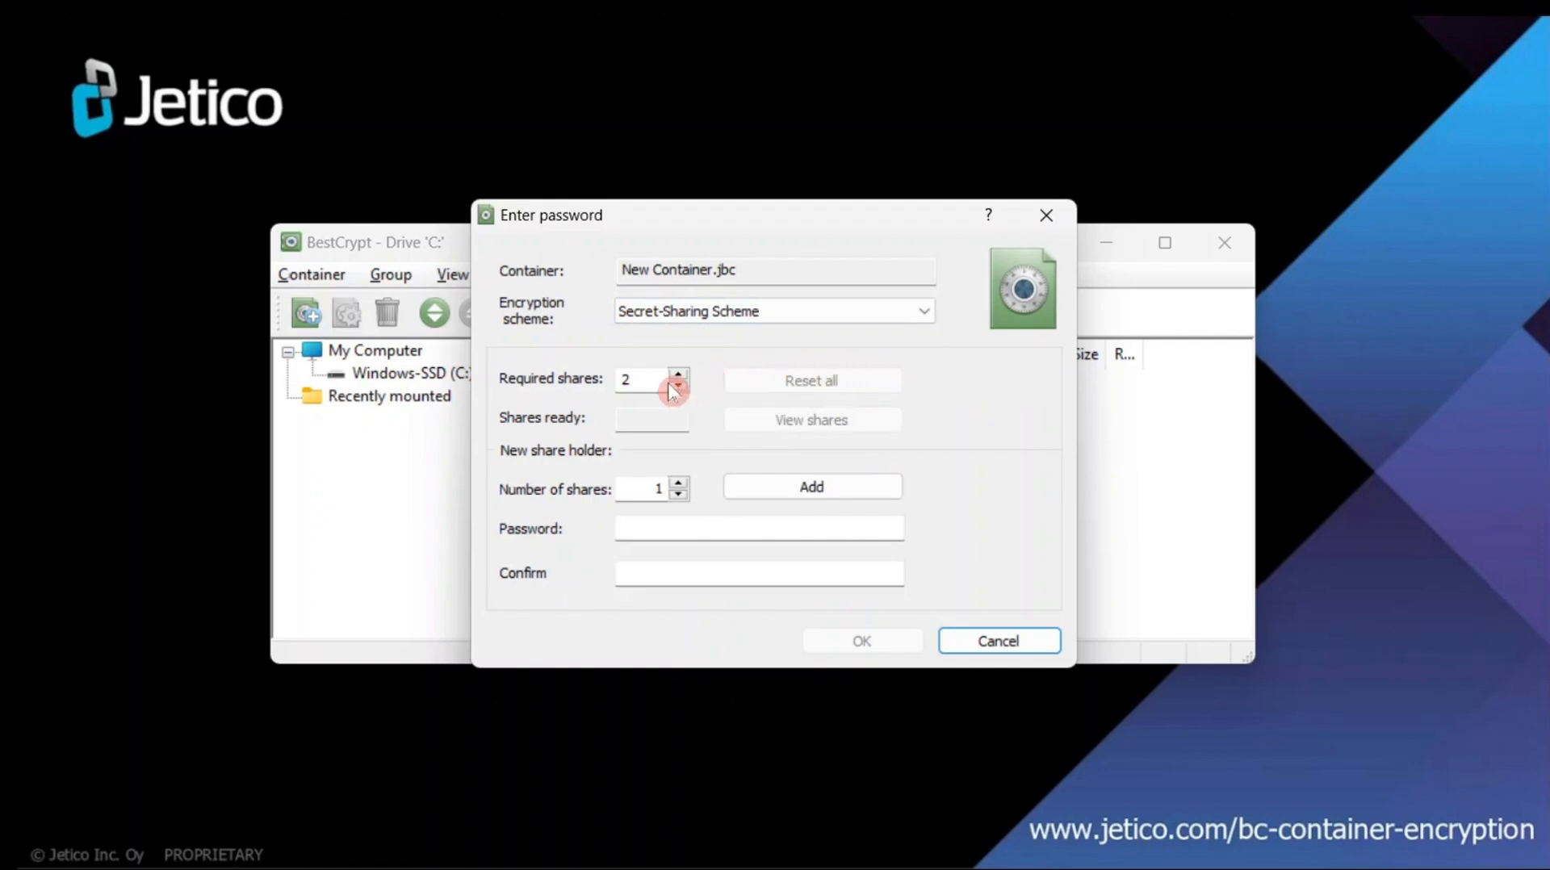
left_click(627, 378)
type("2")
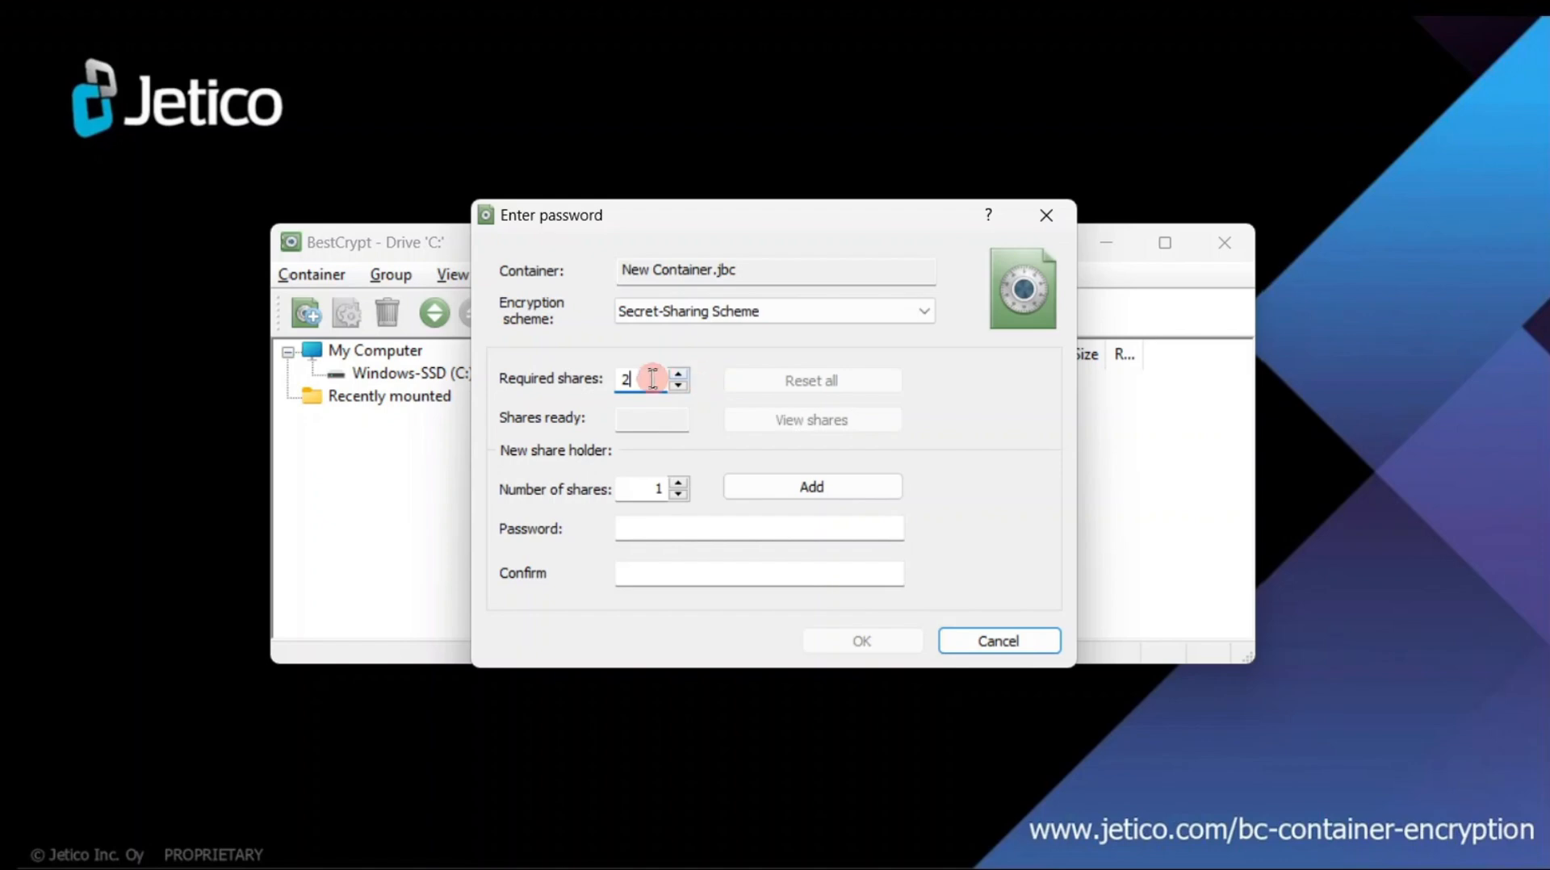
- Add the first share holder with 1 share and a confirmed password
left_click(656, 488)
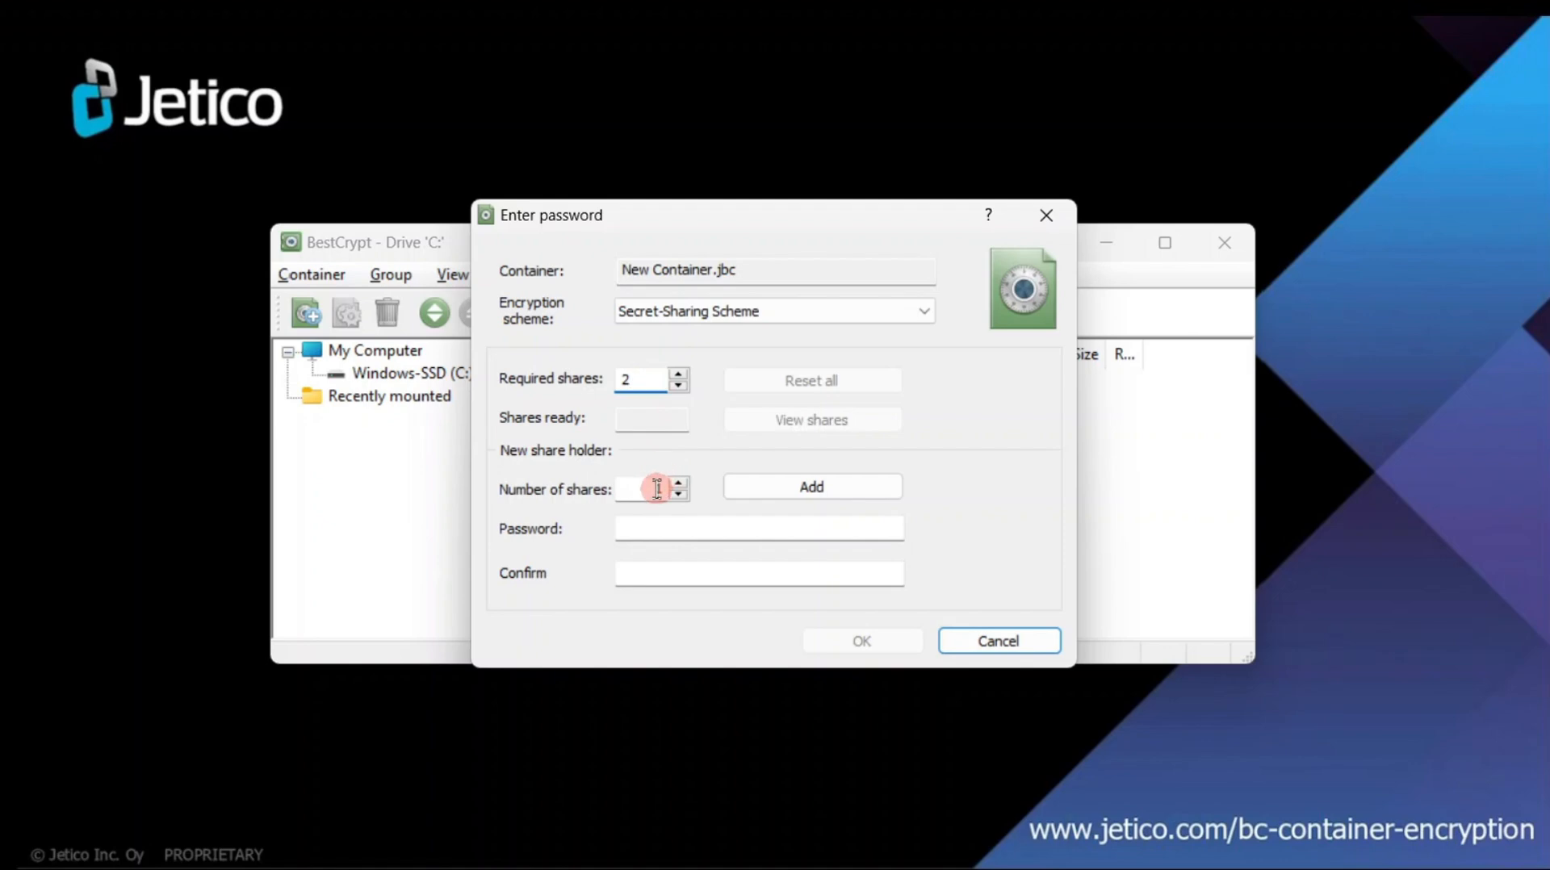
type("1")
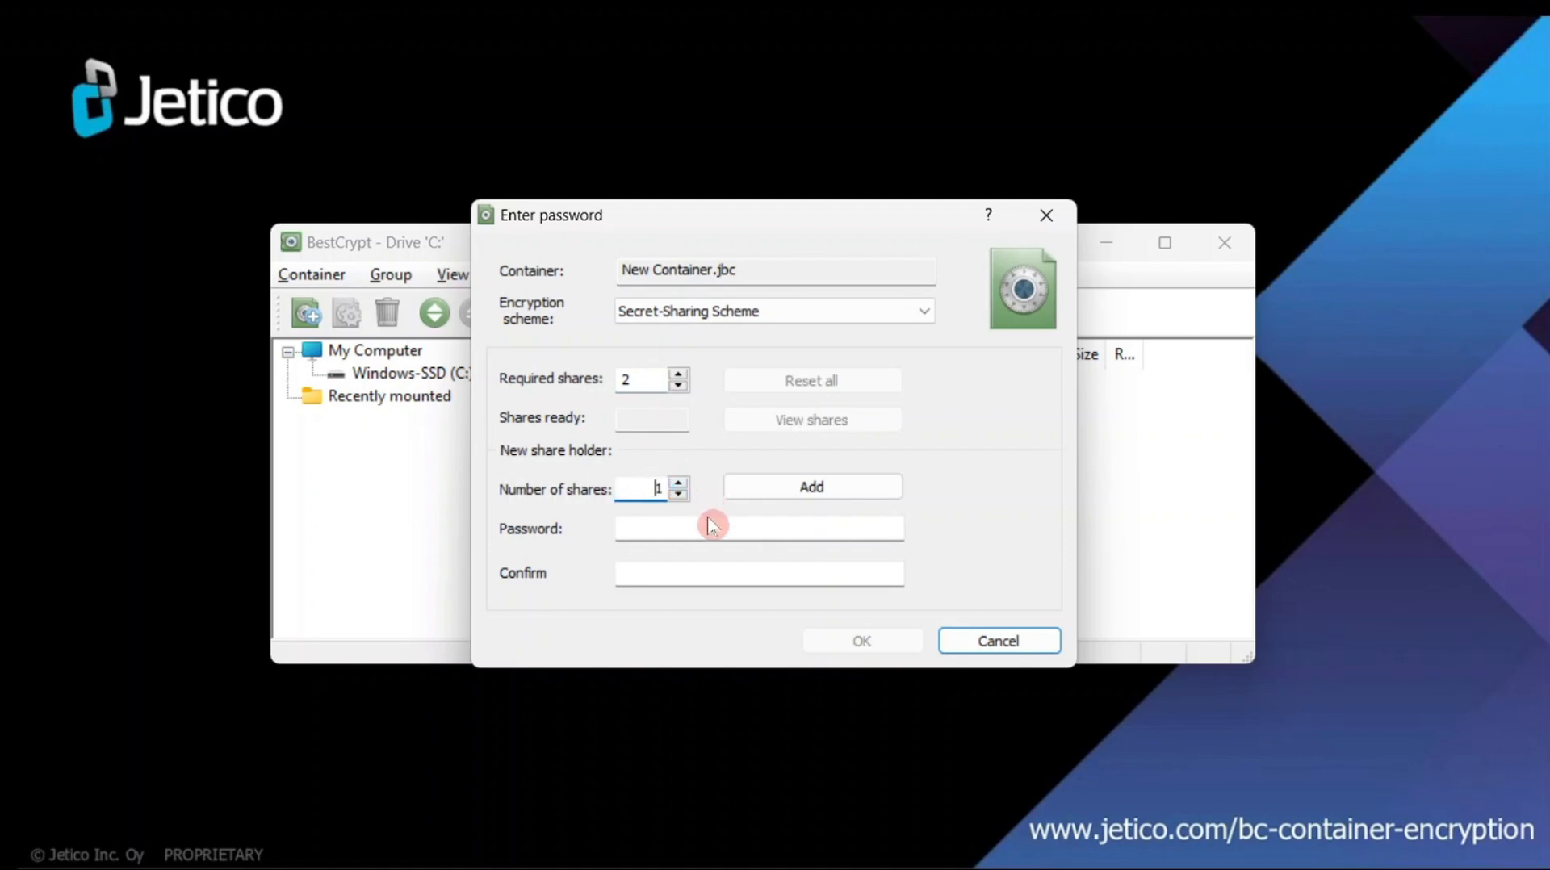
left_click(708, 526)
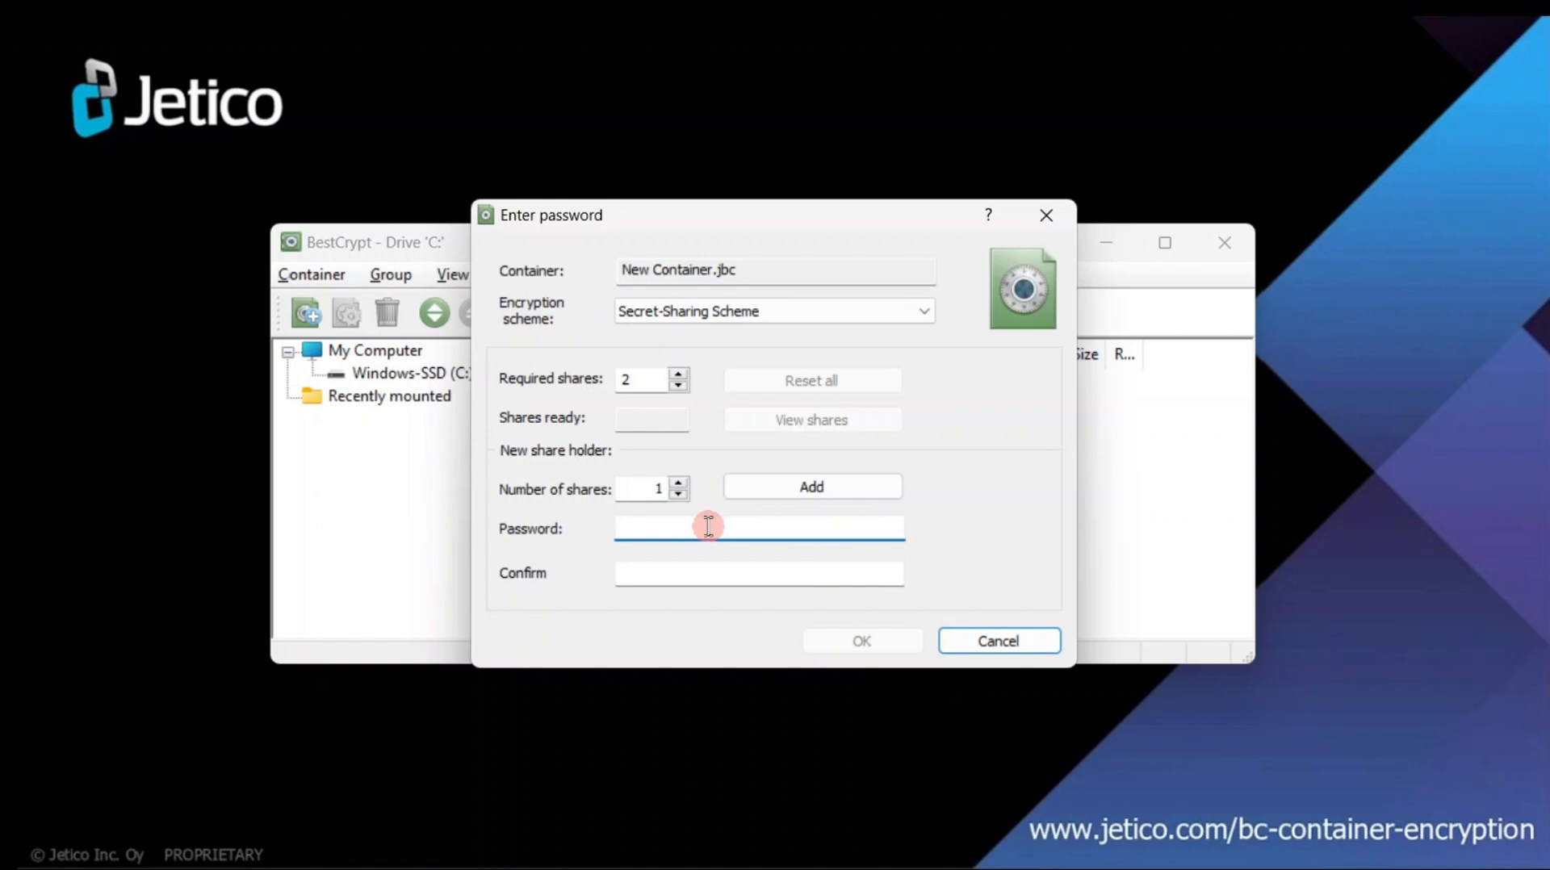
type("assword")
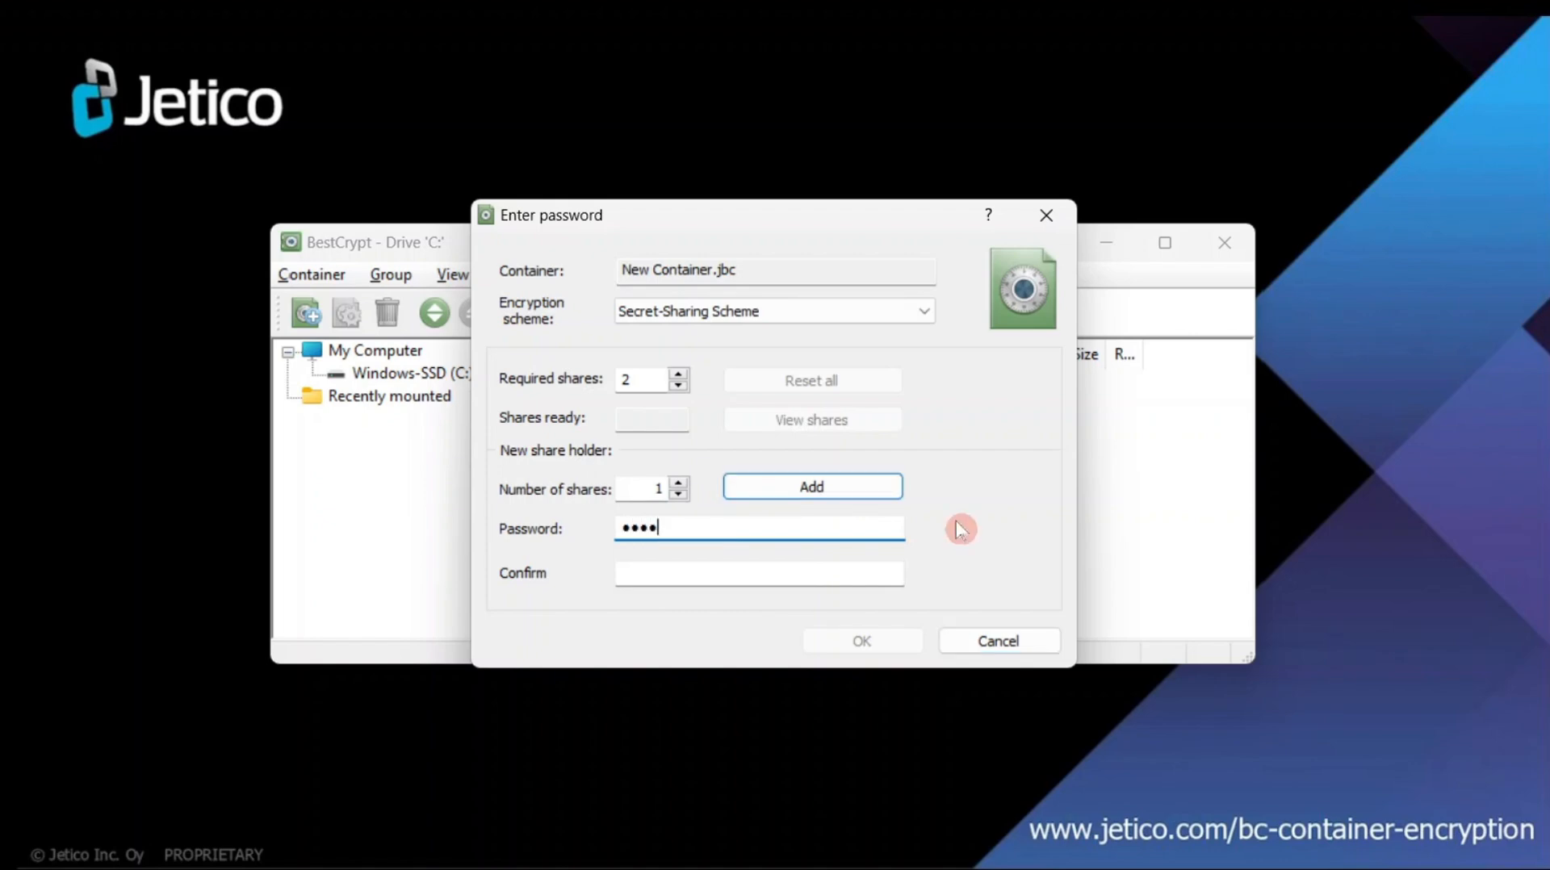
type("123")
left_click(876, 570)
type("p")
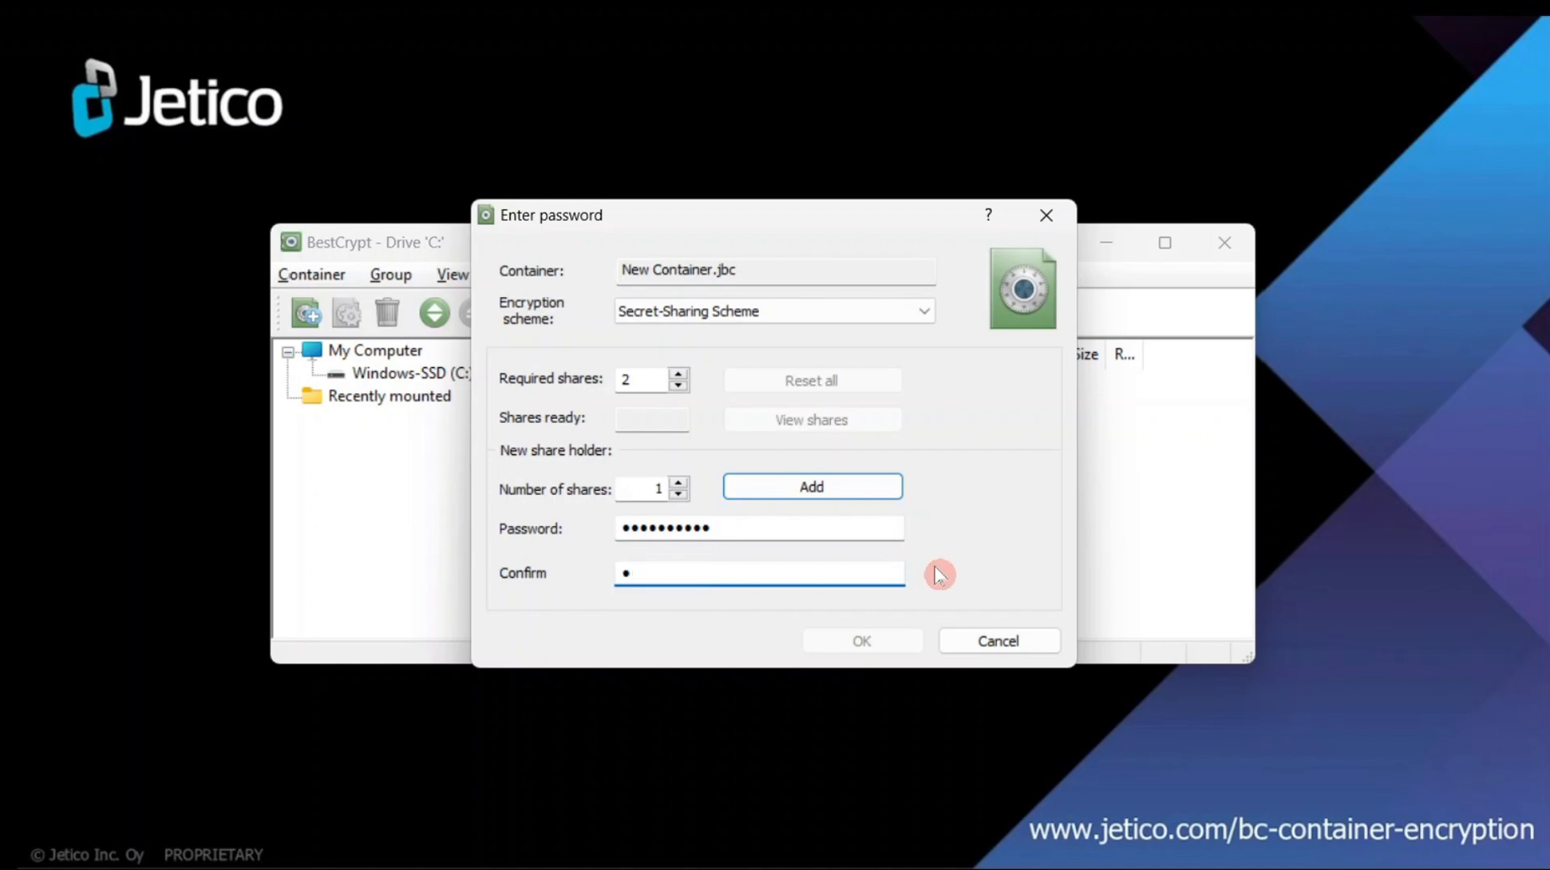
type("assword12")
left_click(878, 494)
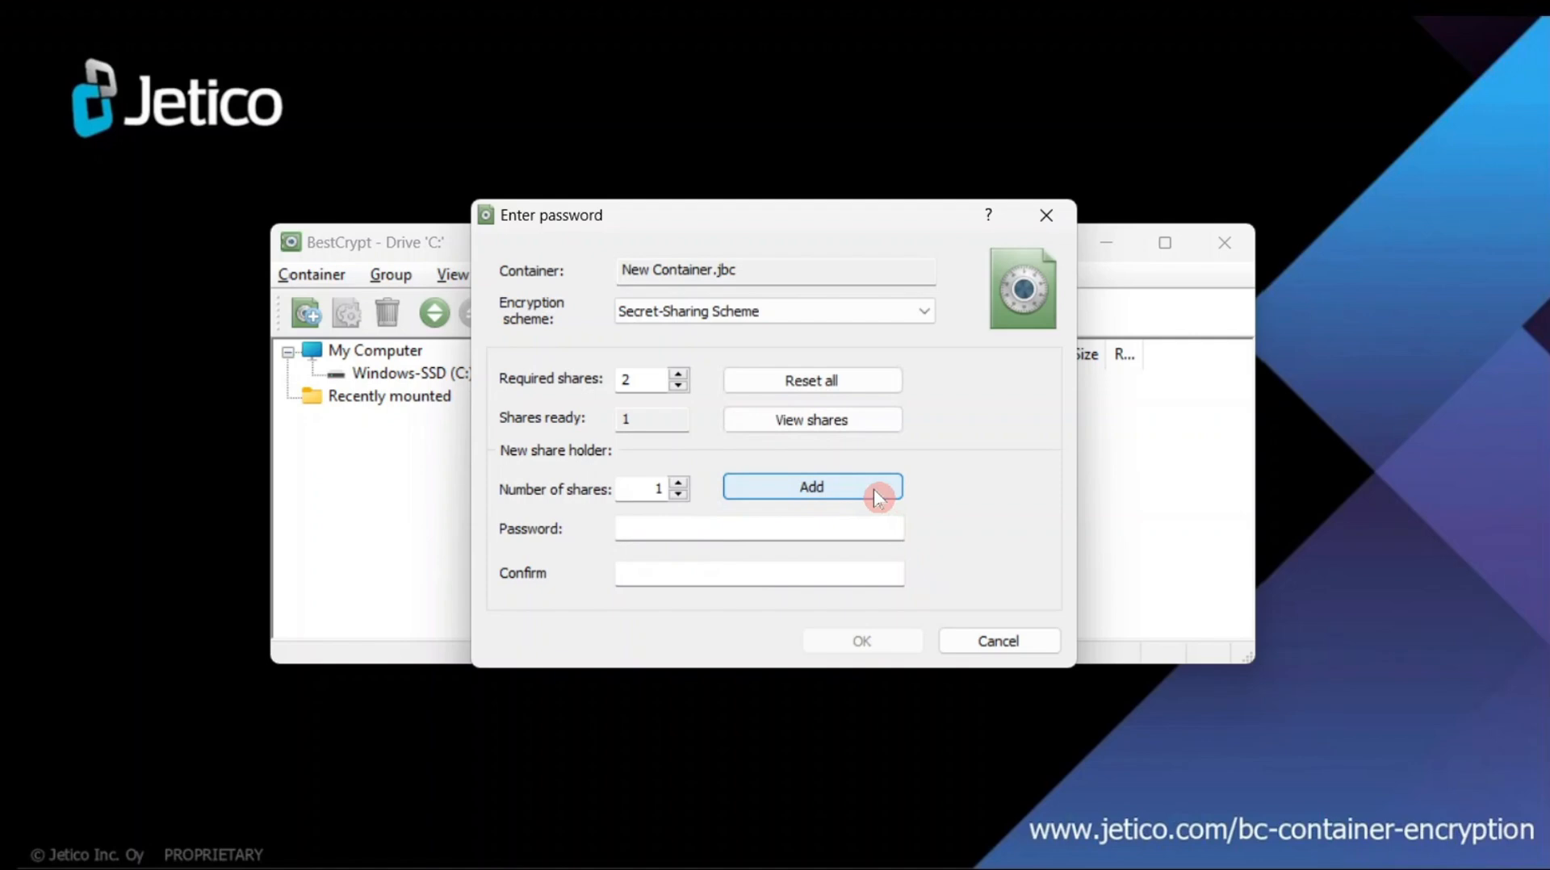
- Add a second share holder with its own confirmed password
left_click(851, 526)
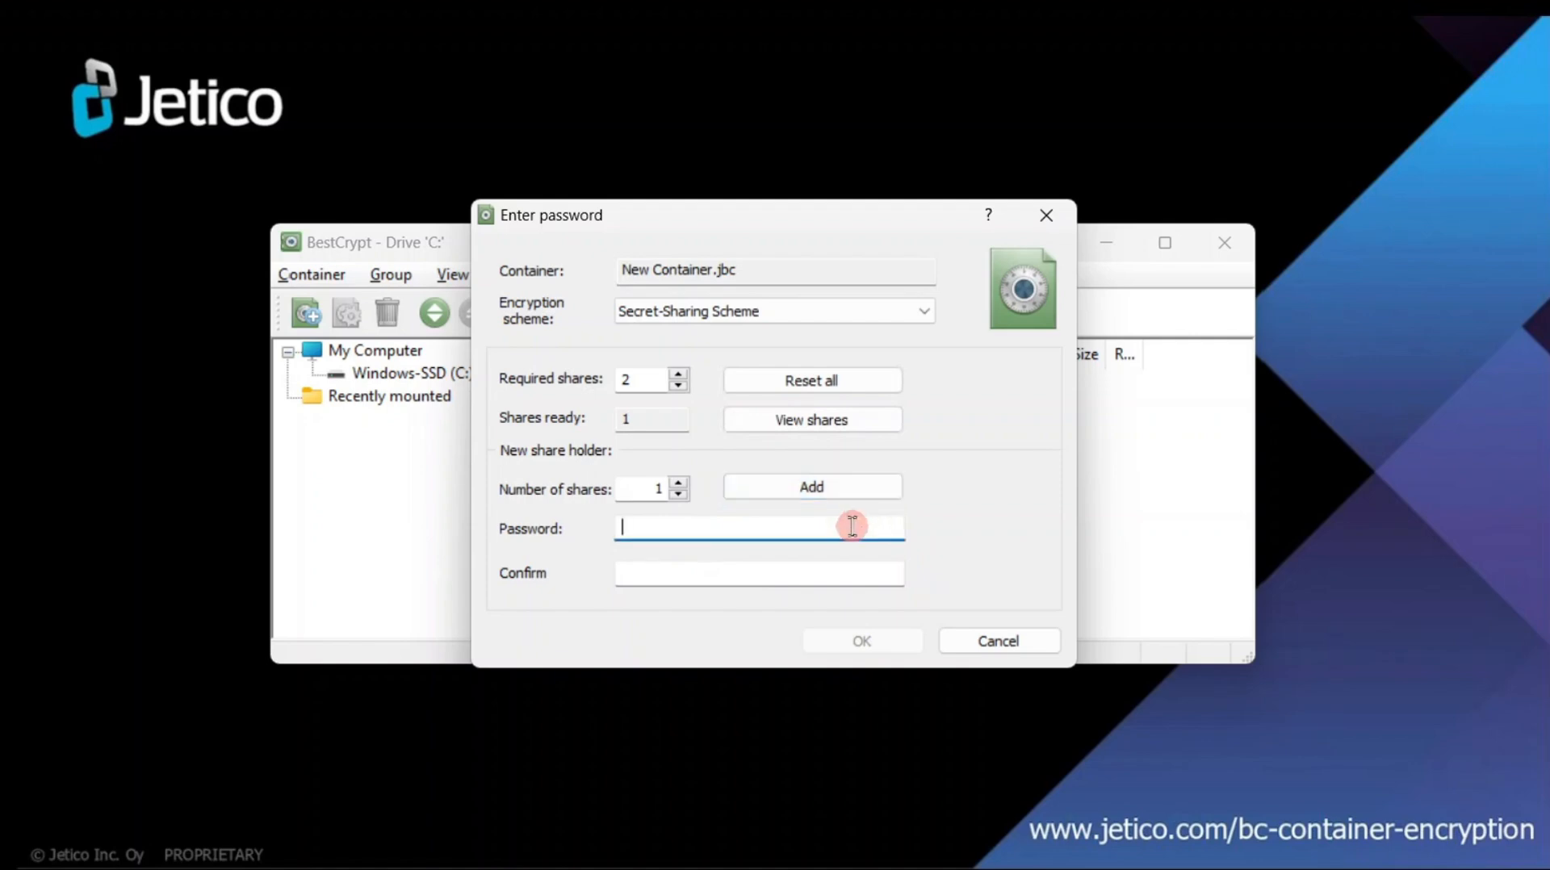
type("1234567890")
left_click(851, 569)
type("12")
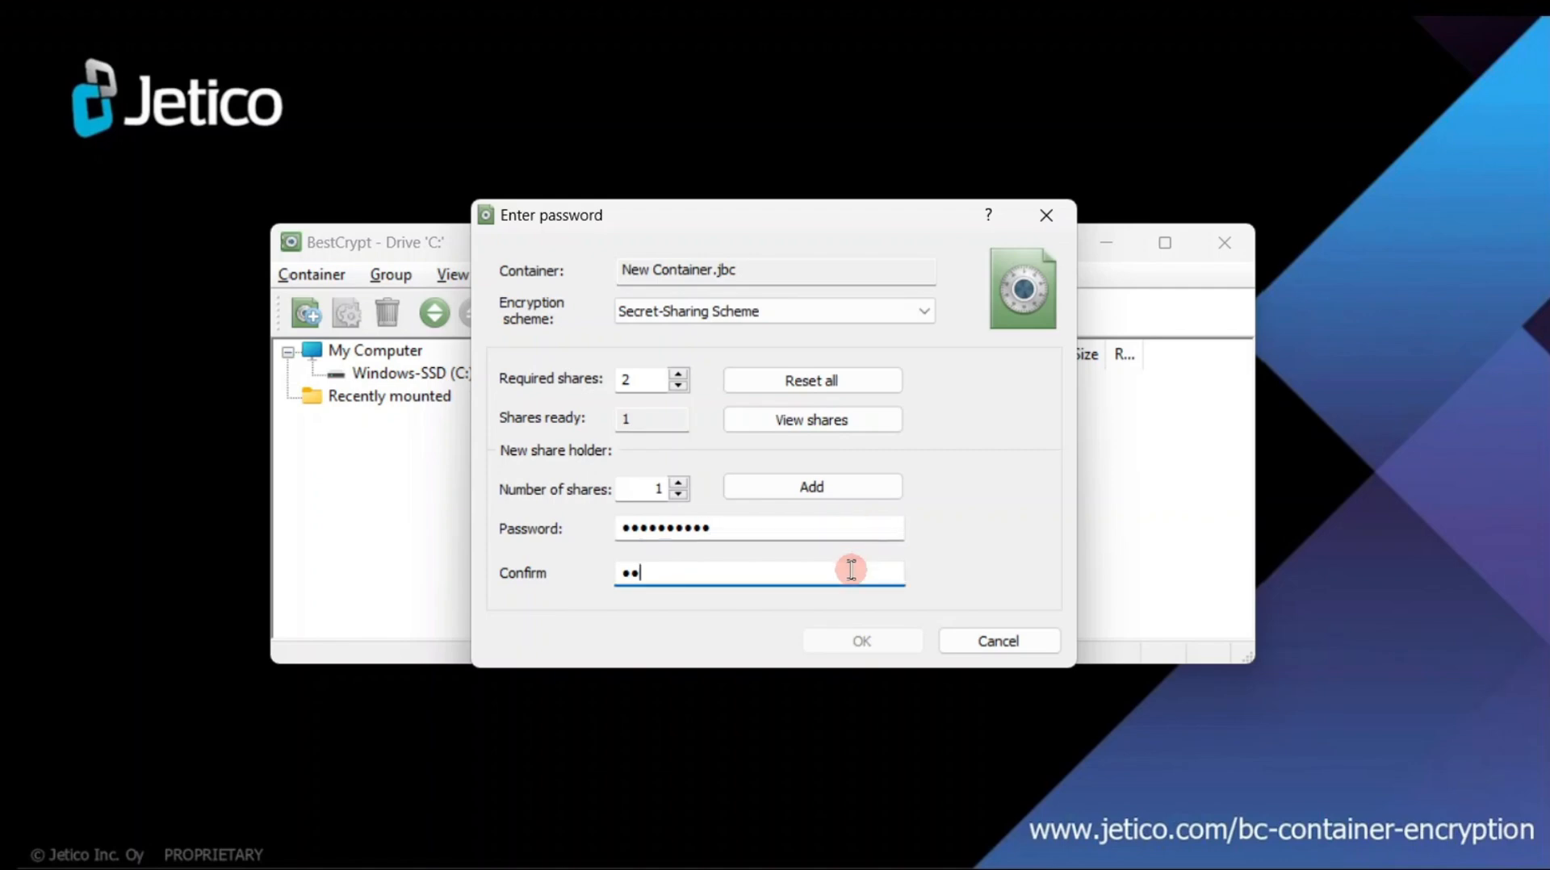
type("34567890")
left_click(859, 498)
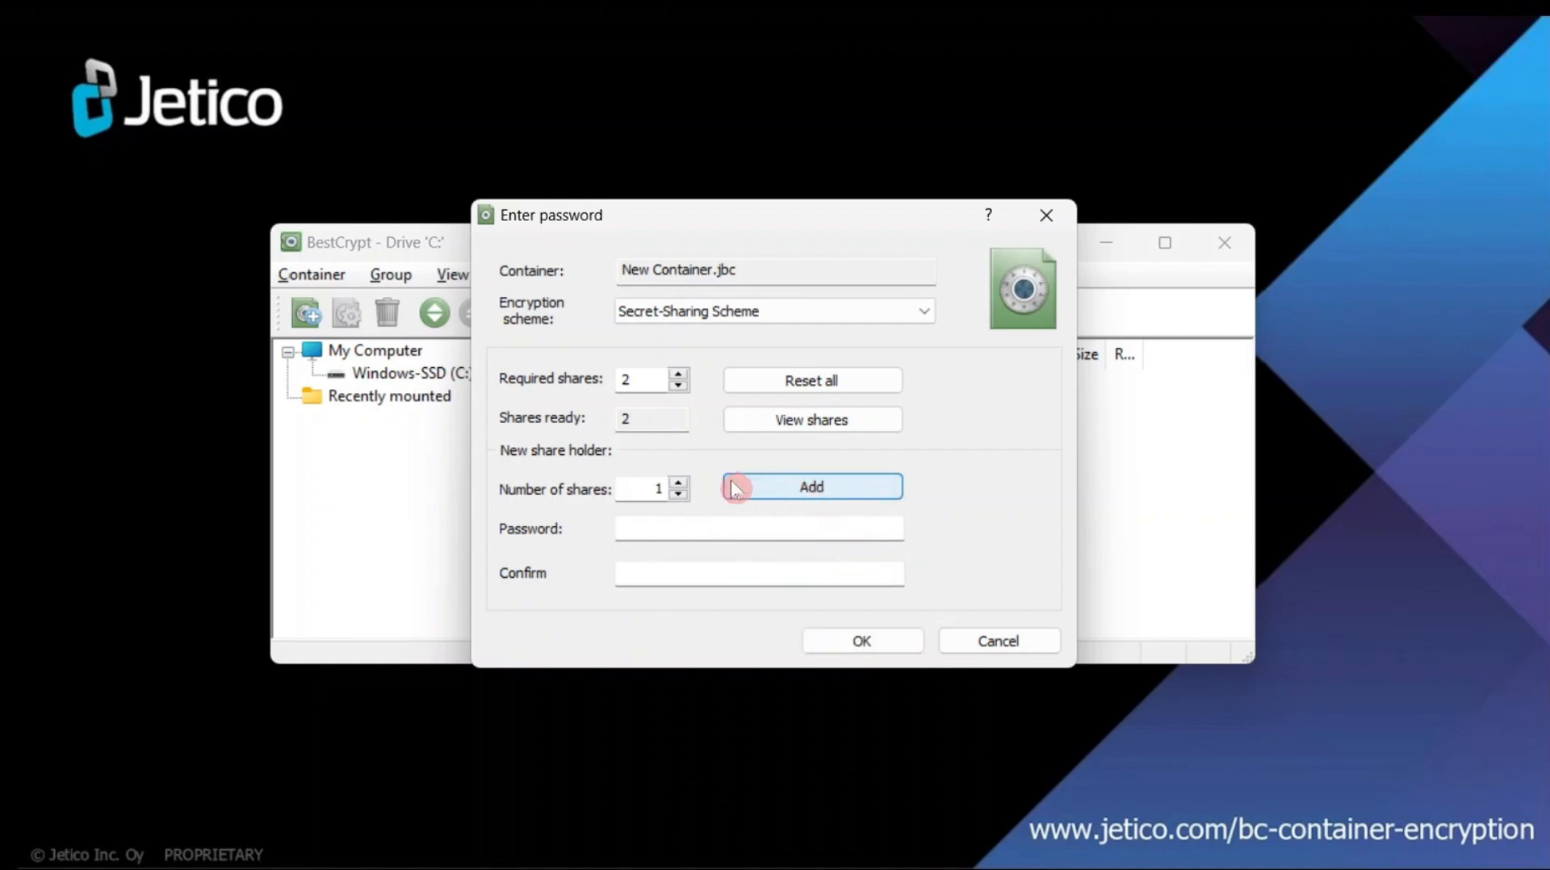
- Add a third share holder with 2 shares and a confirmed password, then accept the setup
left_click(679, 482)
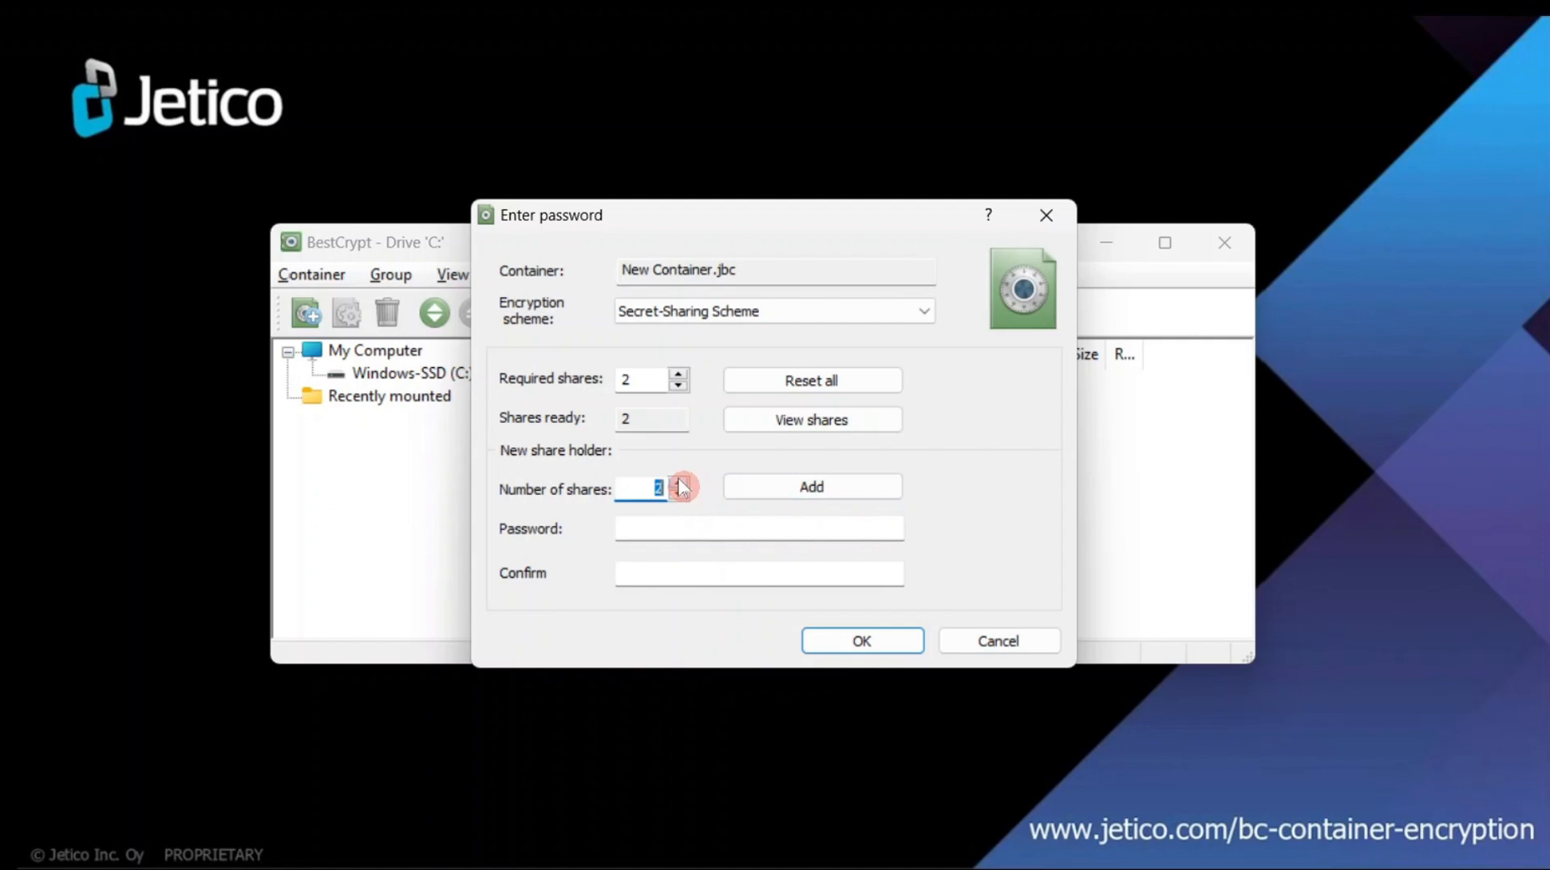
left_click(754, 525)
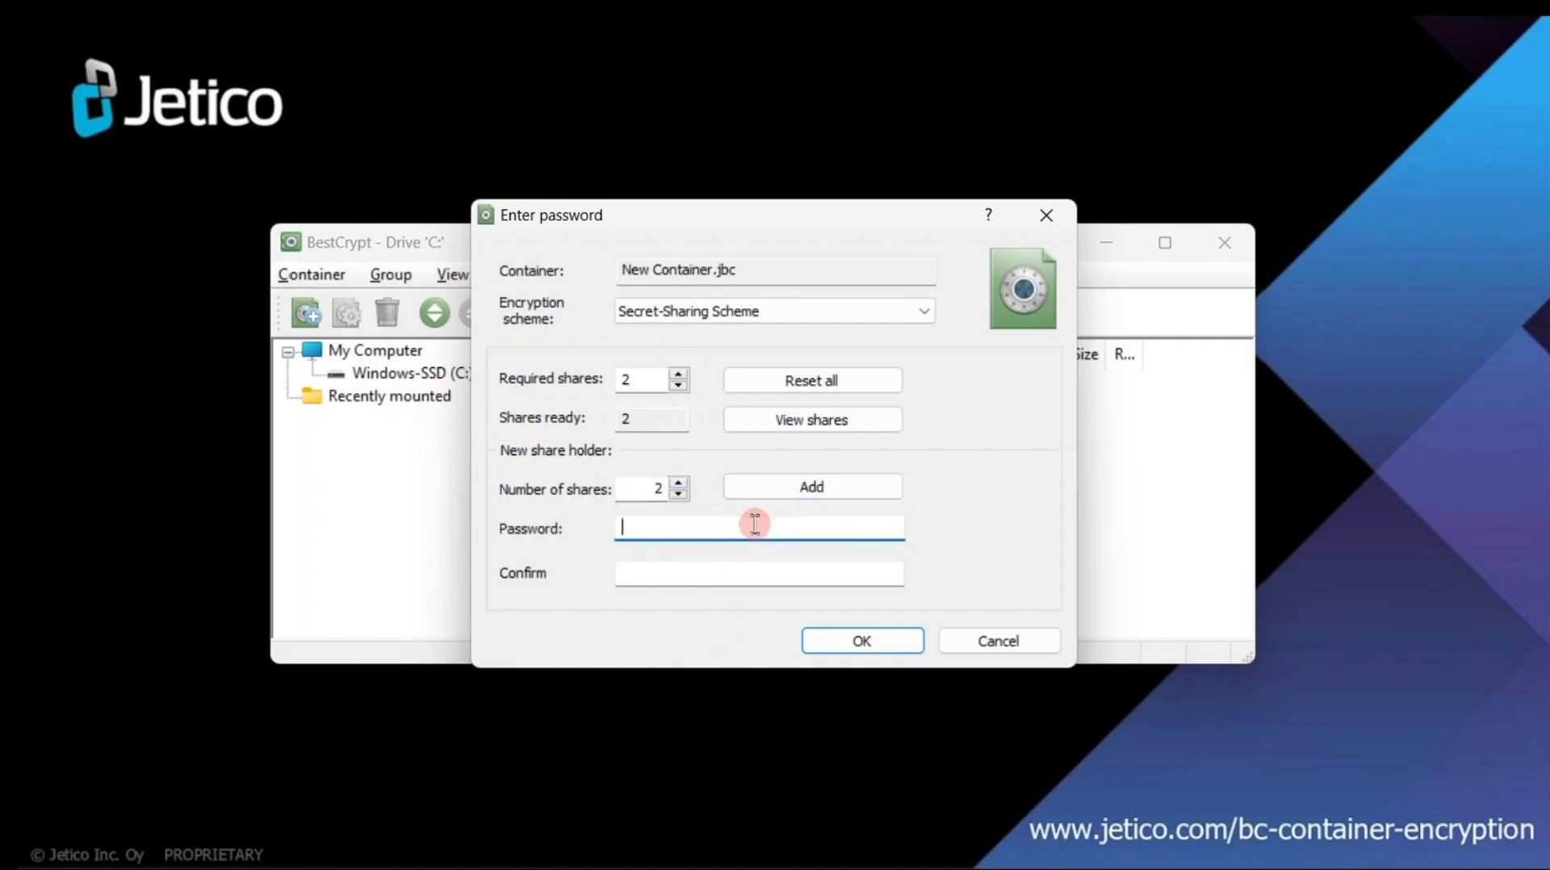
type("***********")
left_click(721, 574)
type("*")
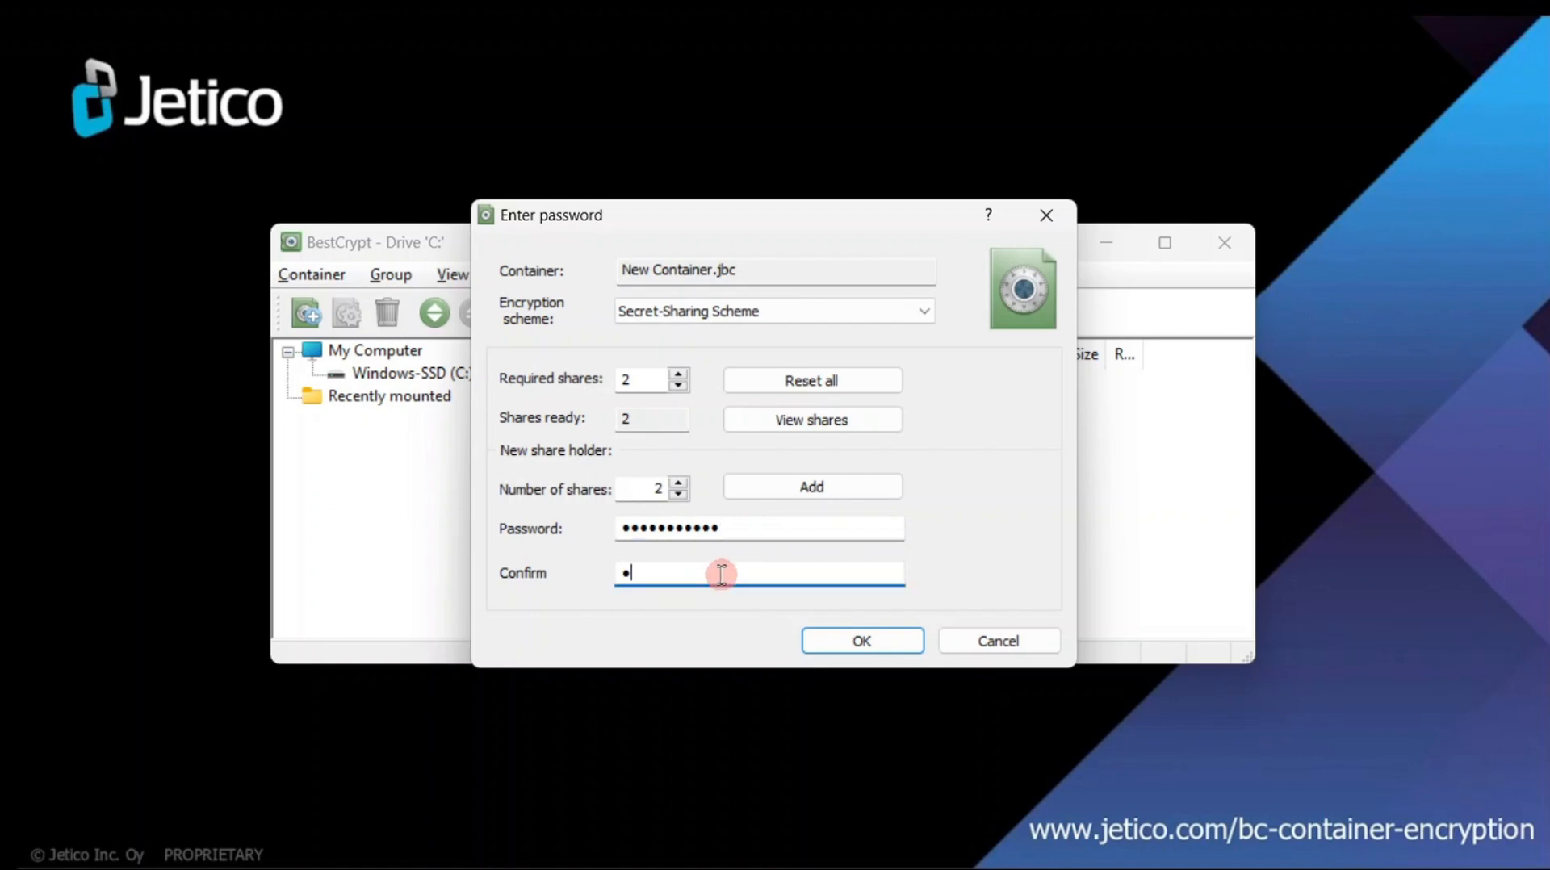
type("***********")
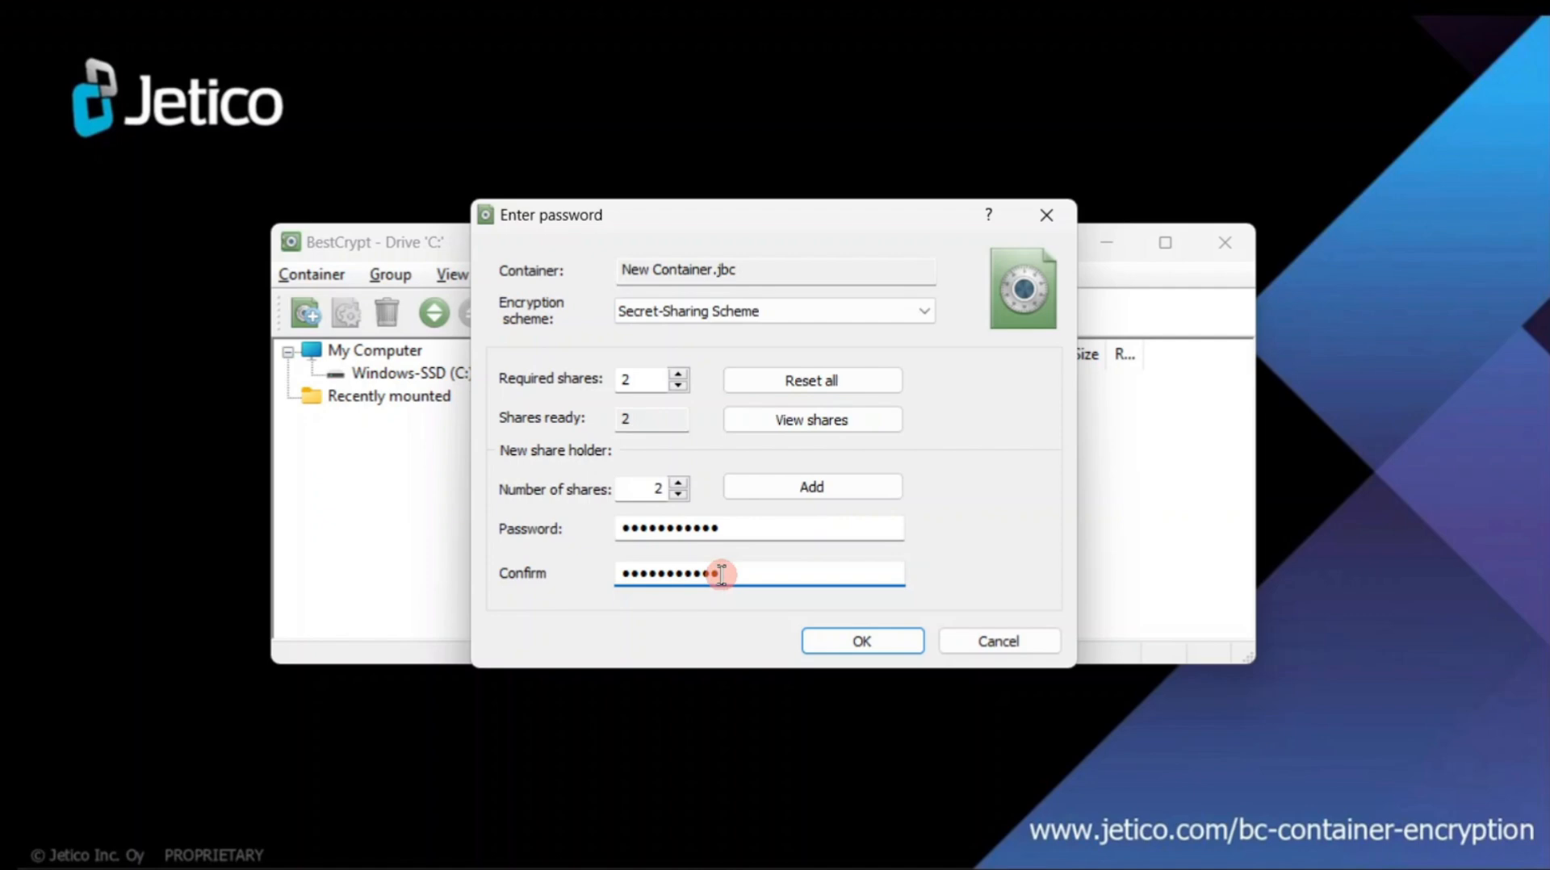
left_click(811, 487)
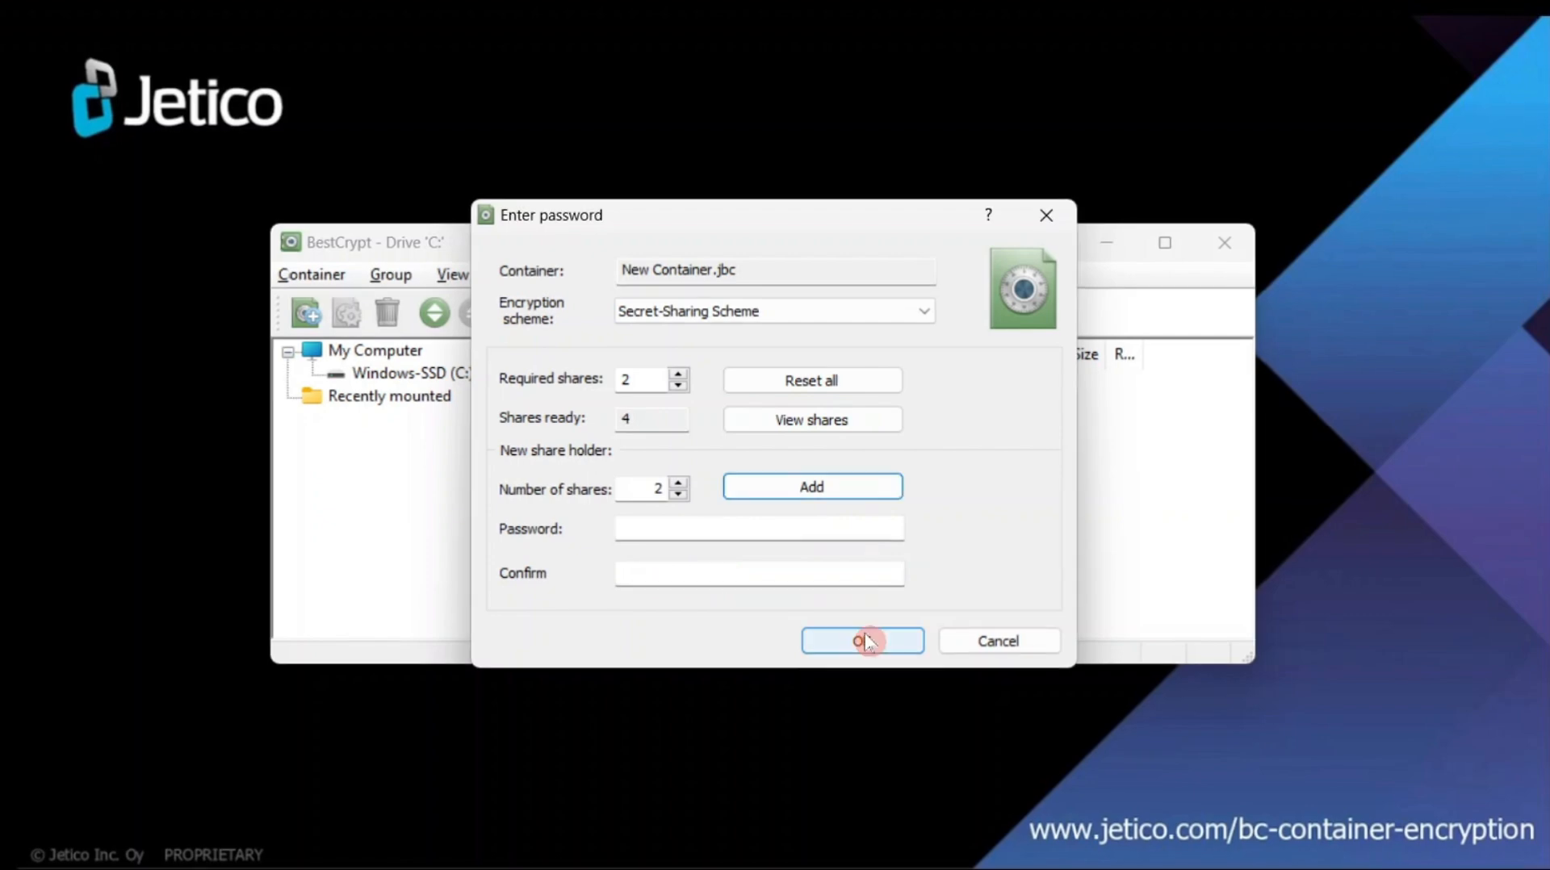
left_click(862, 641)
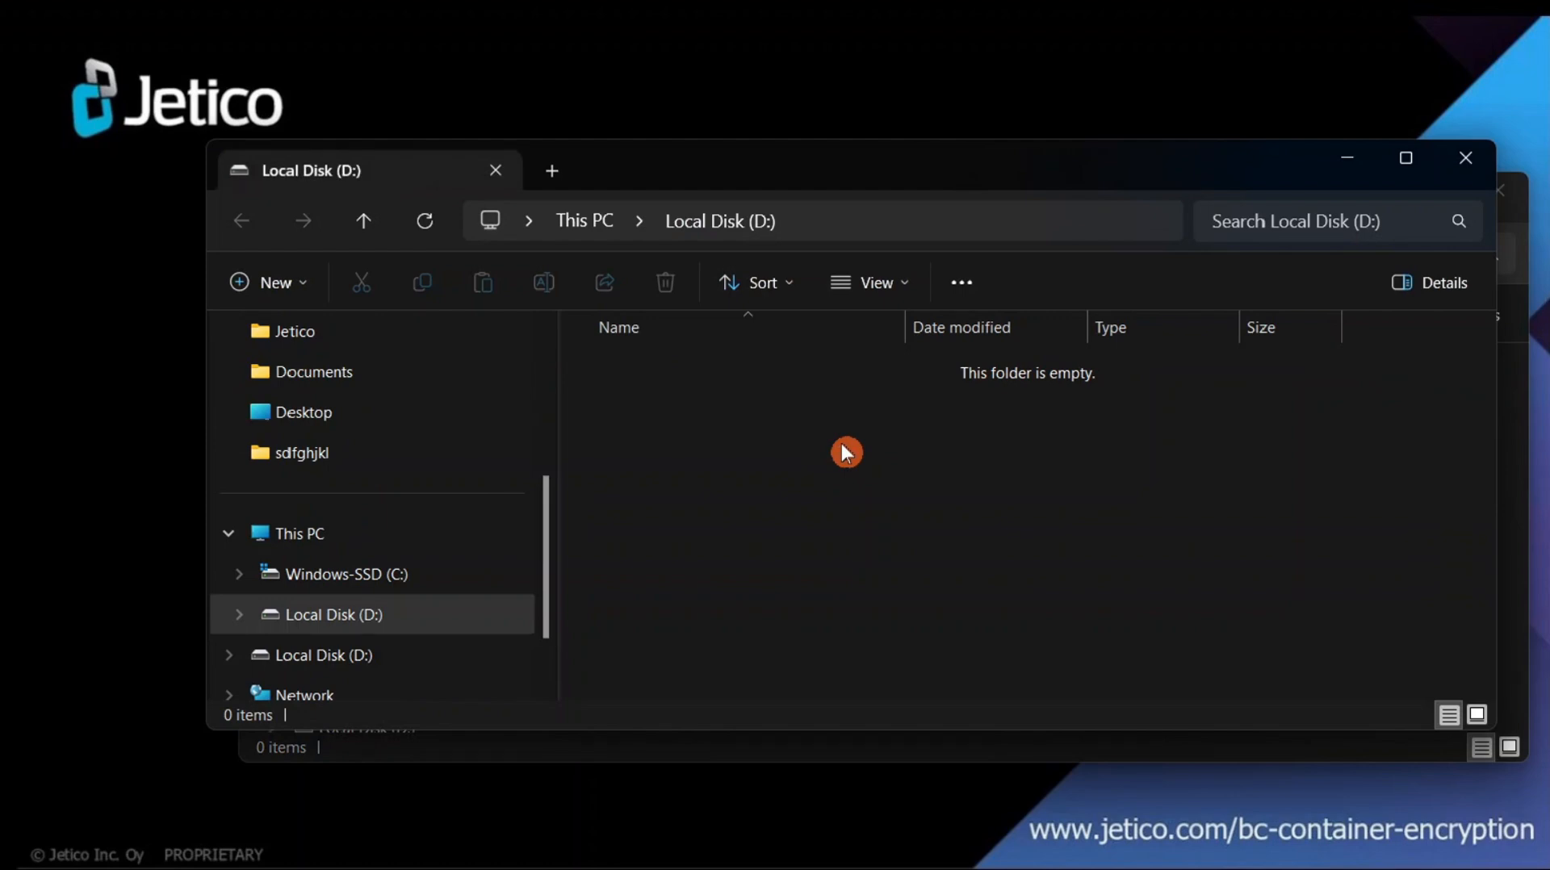
- Close the File Explorer window showing the empty Local Disk (D:)
left_click(1467, 162)
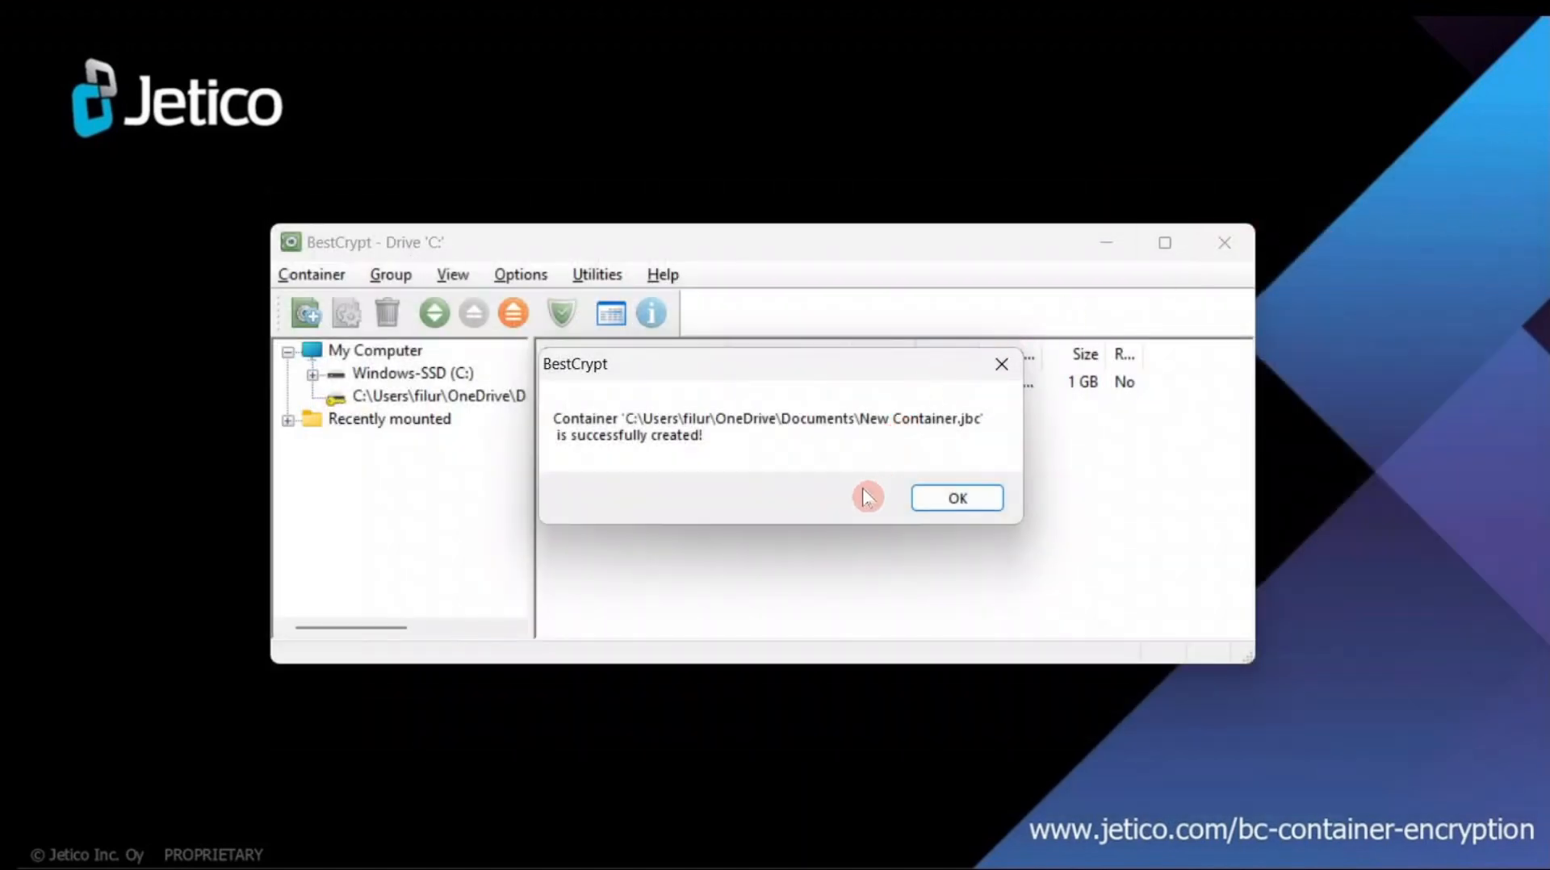
- Dismiss the creation notice, dismount New Container.jbc, and start mounting it again
left_click(930, 502)
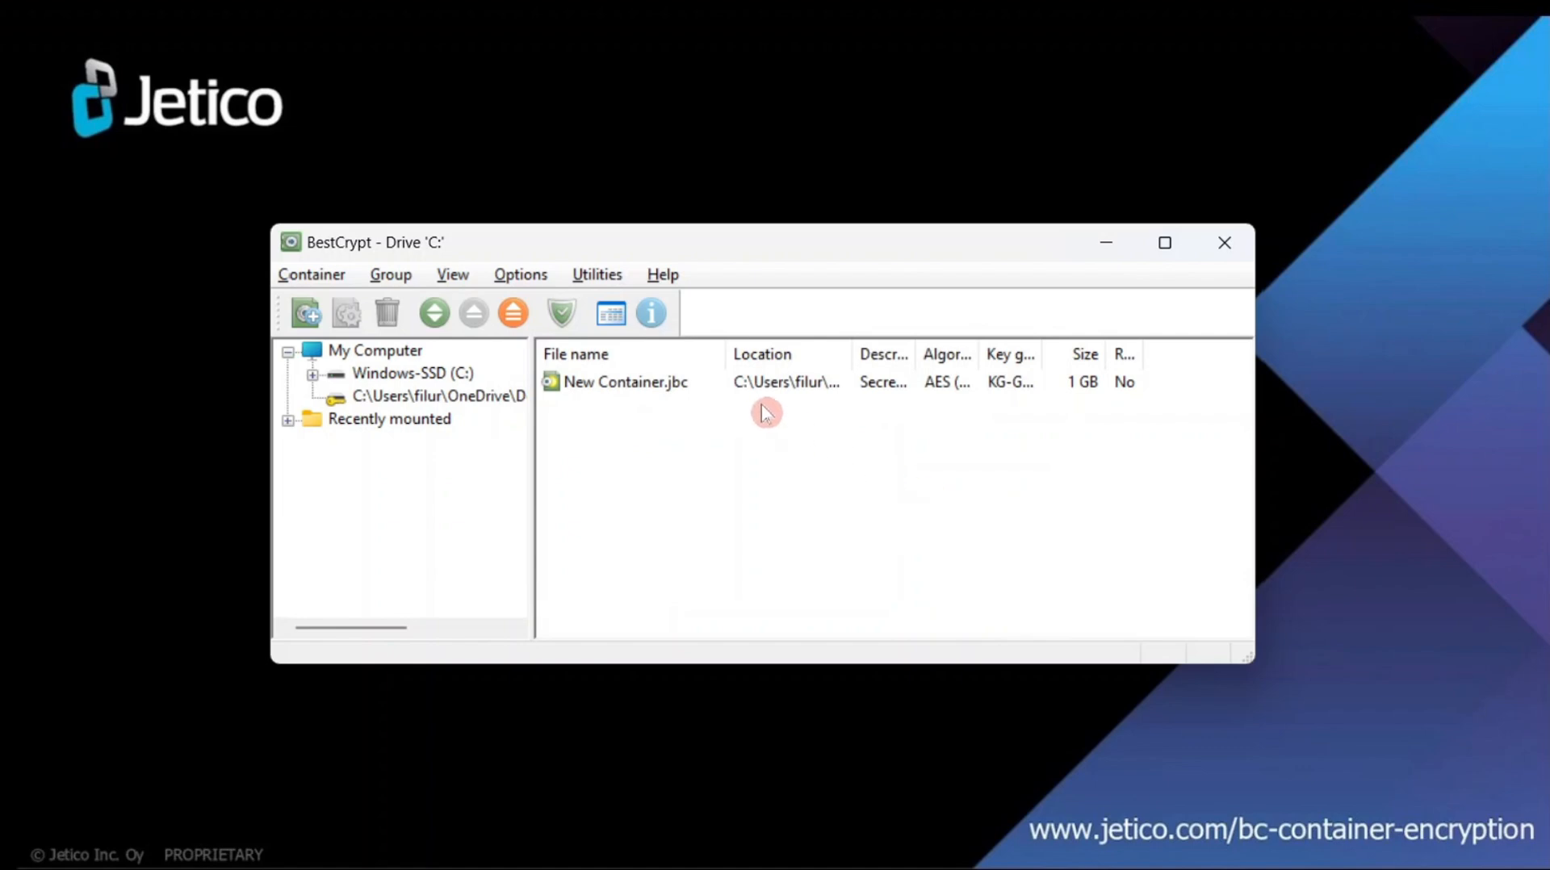
left_click(656, 385)
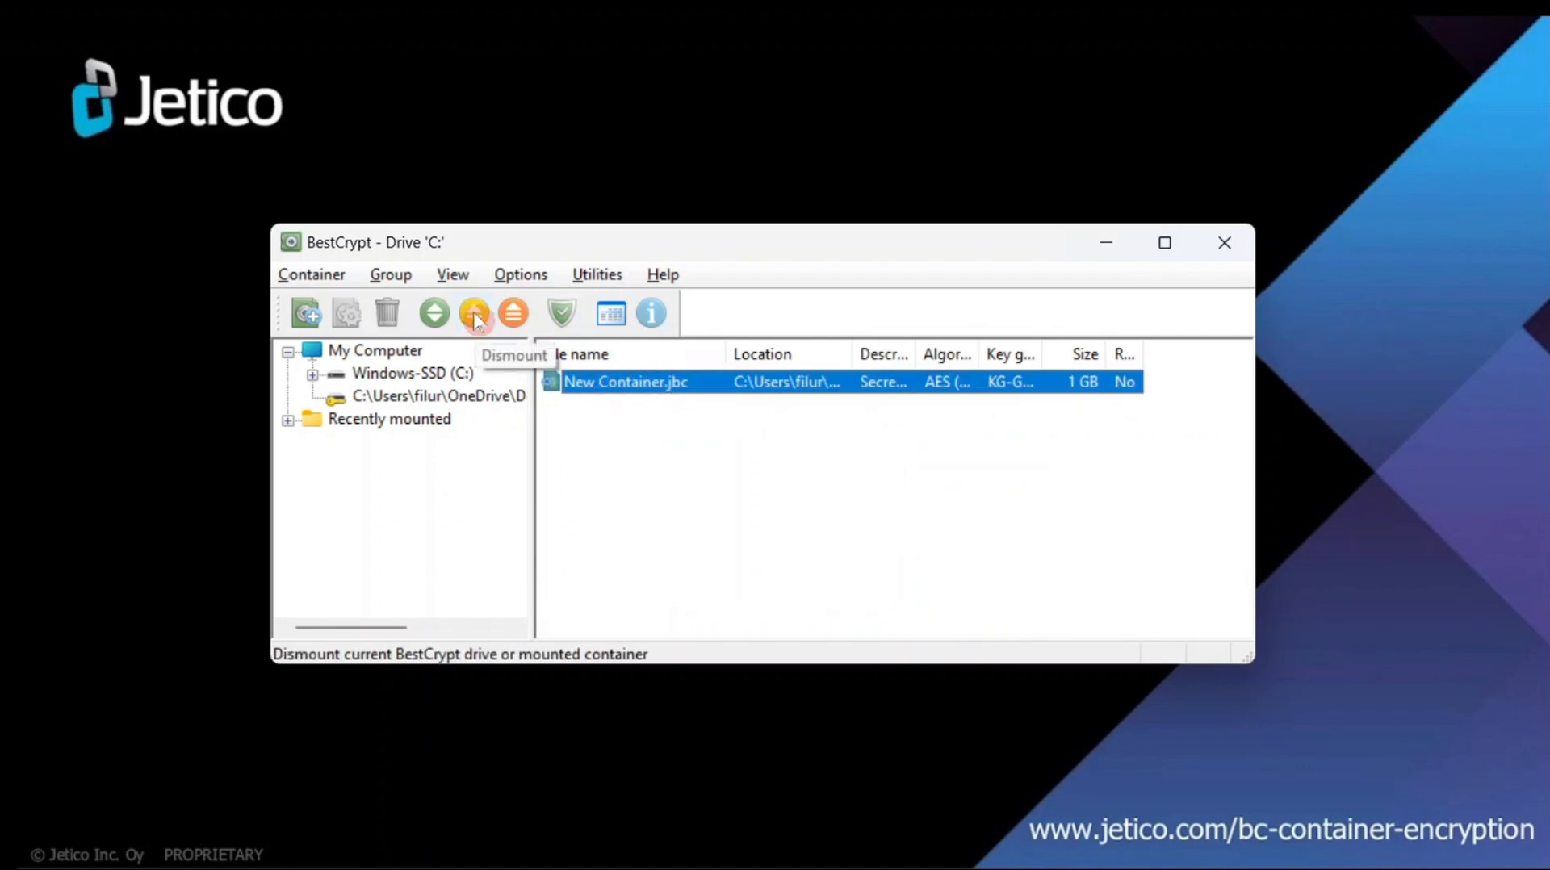
left_click(475, 316)
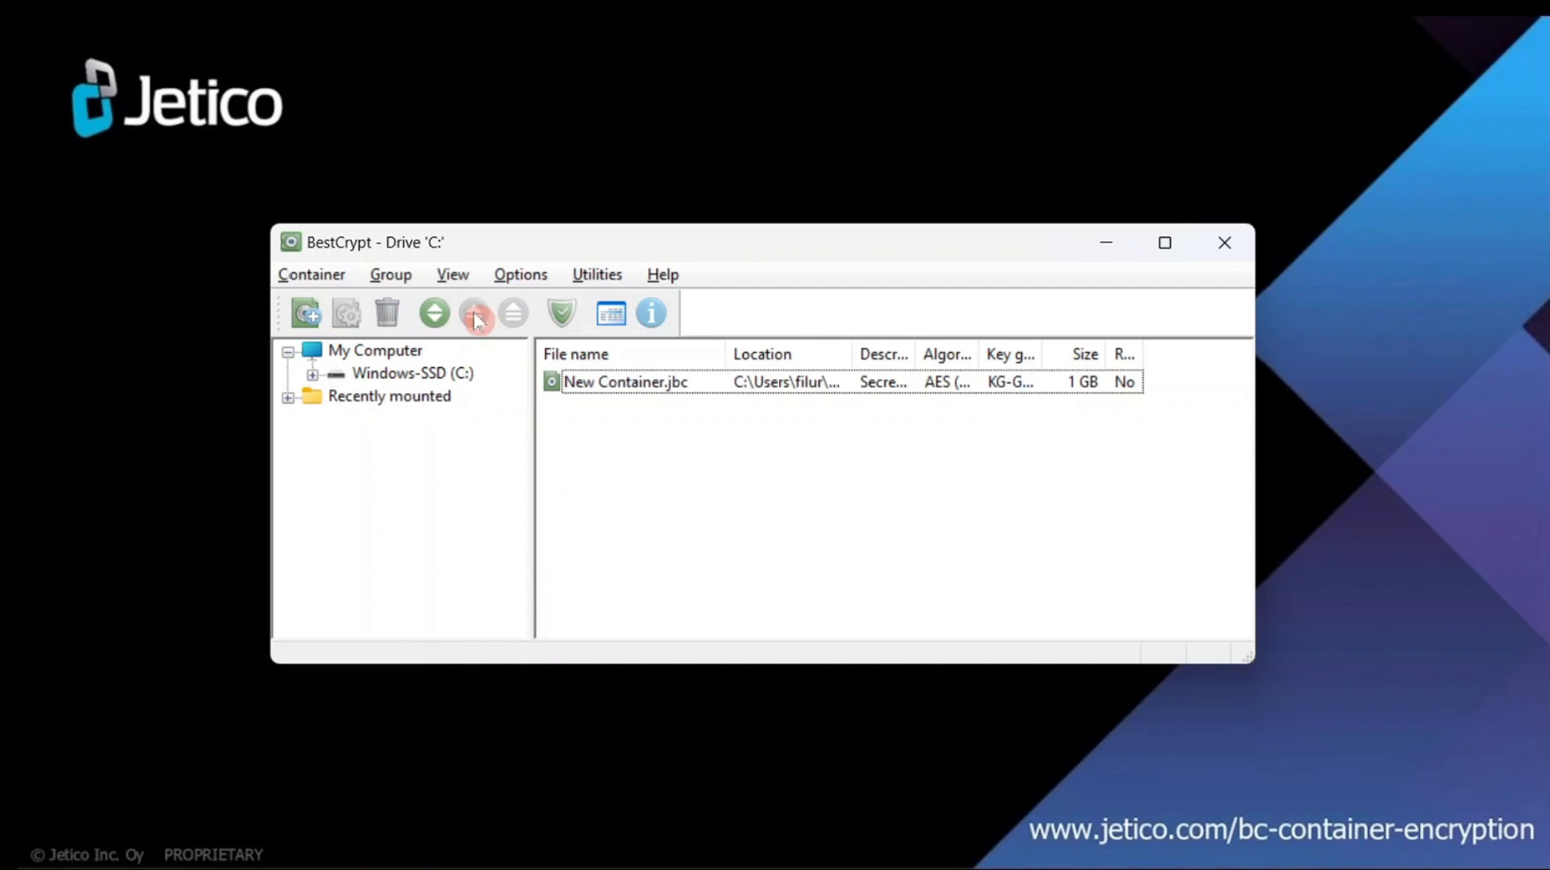
right_click(586, 389)
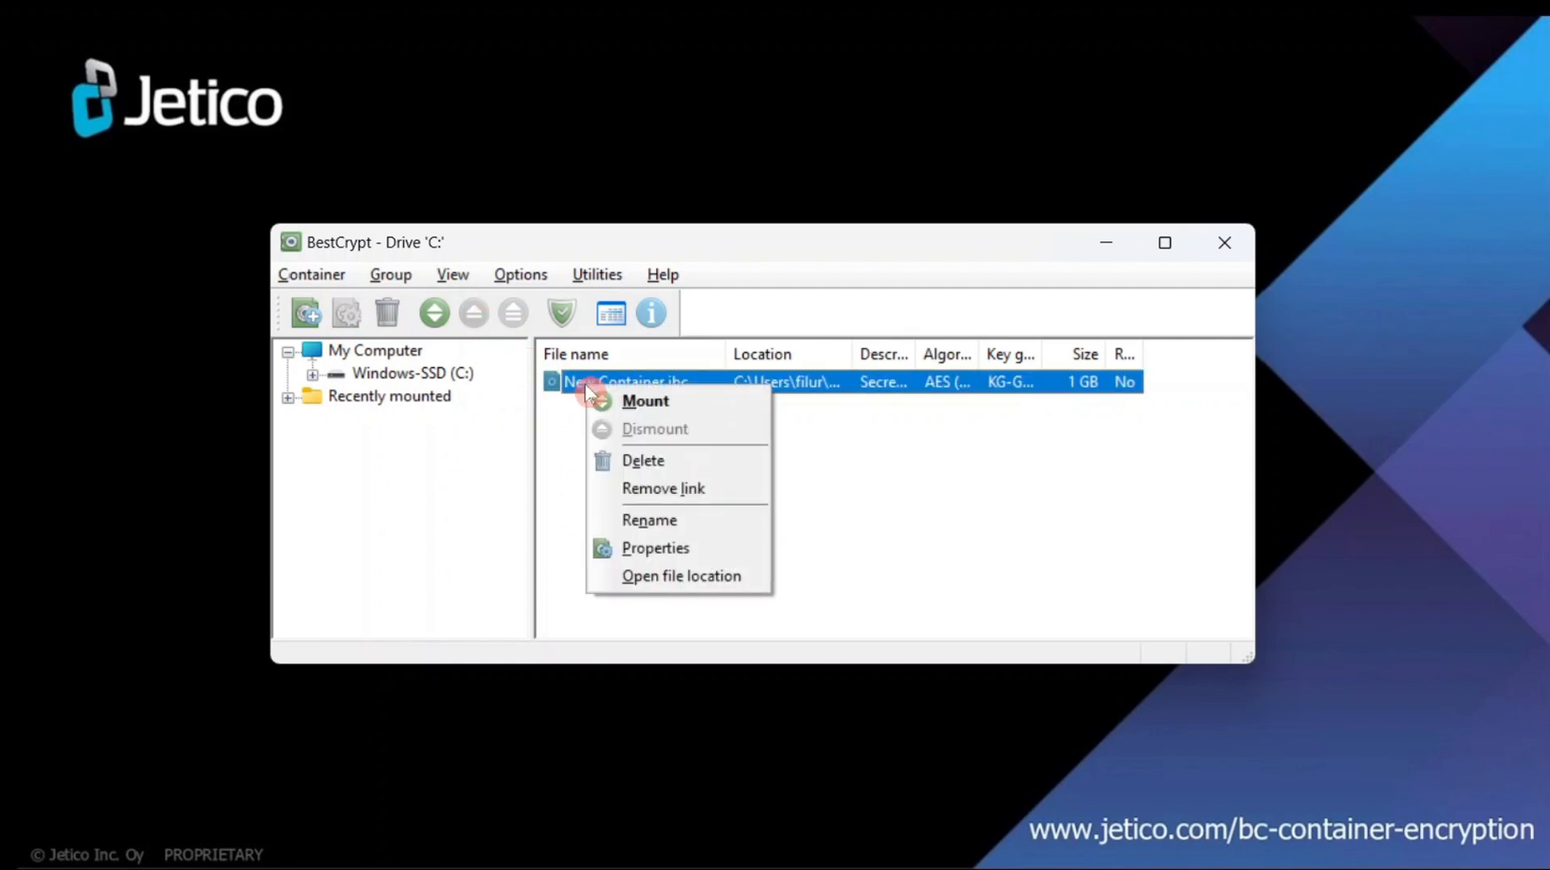
left_click(713, 408)
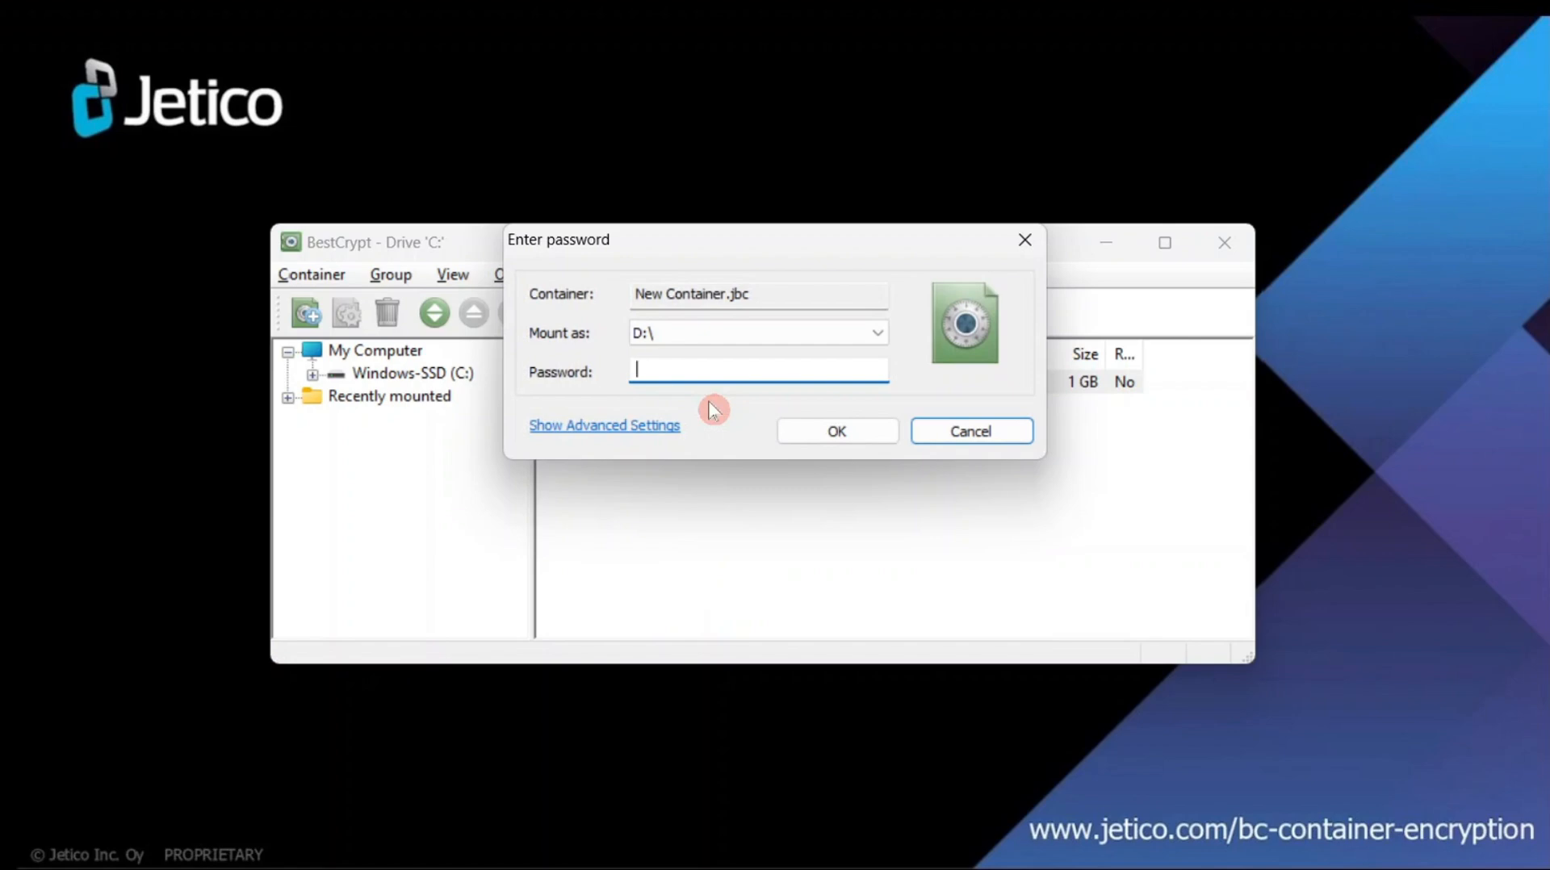
- Enter a share-holder password, then the additional shared password, to mount the container as D:
type("•••••••••")
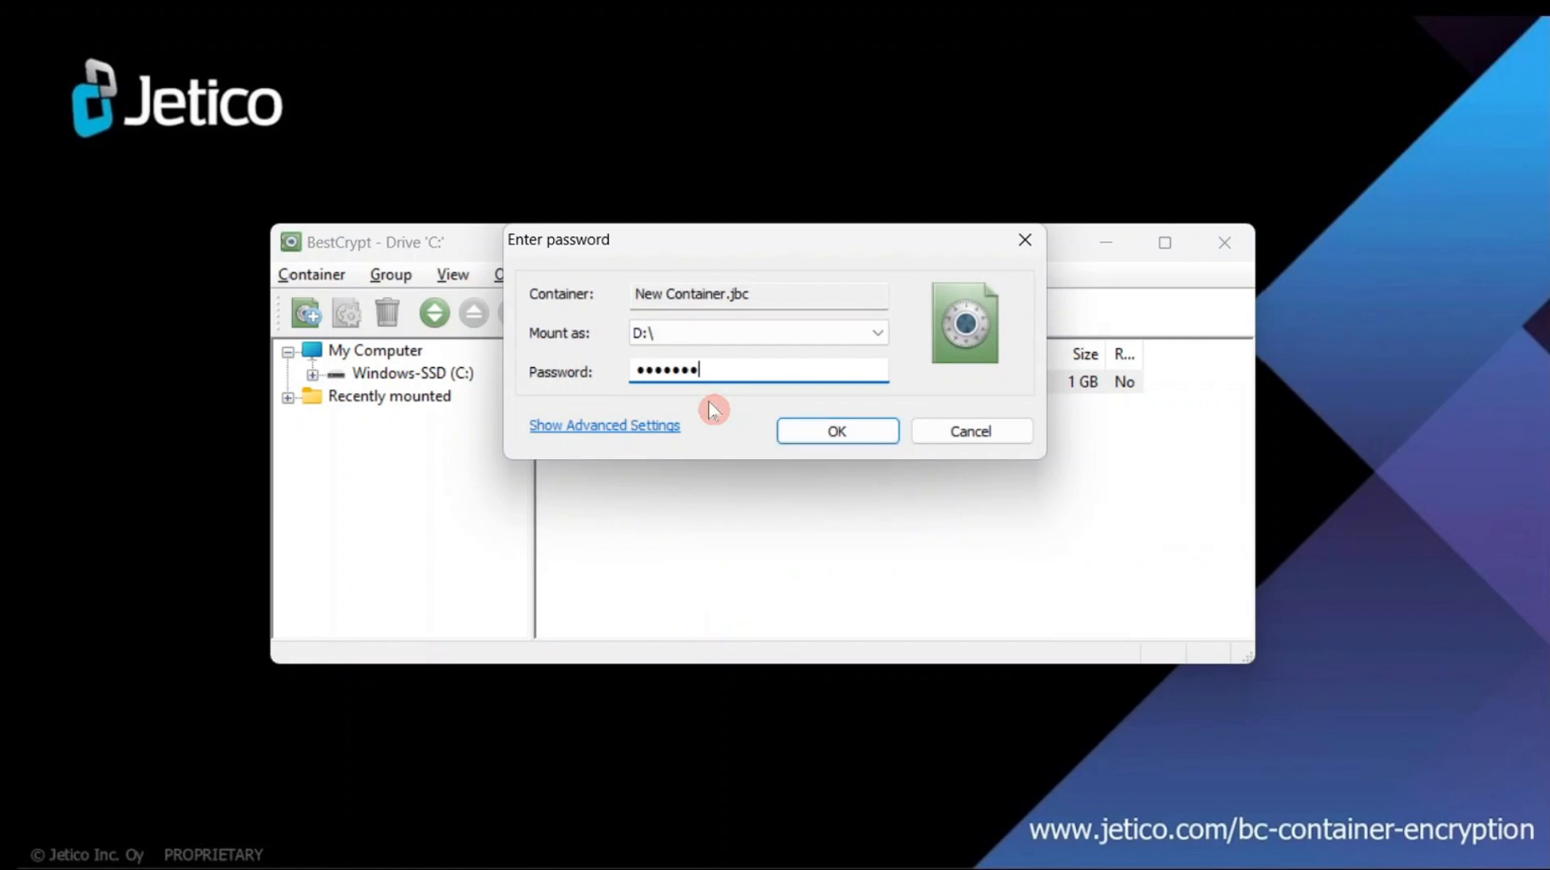
type("•")
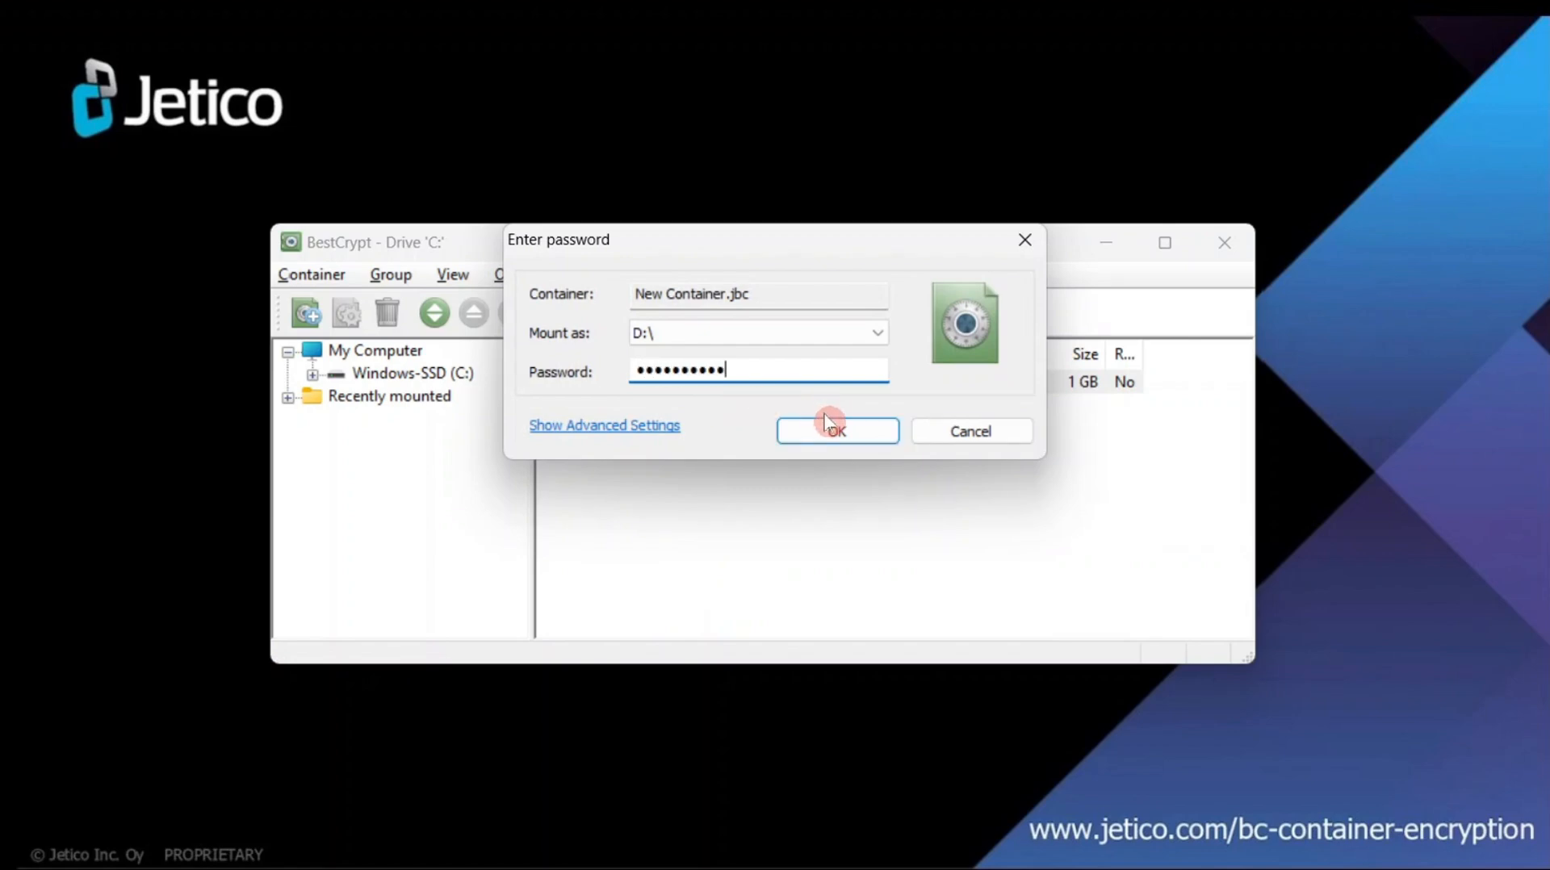
left_click(834, 428)
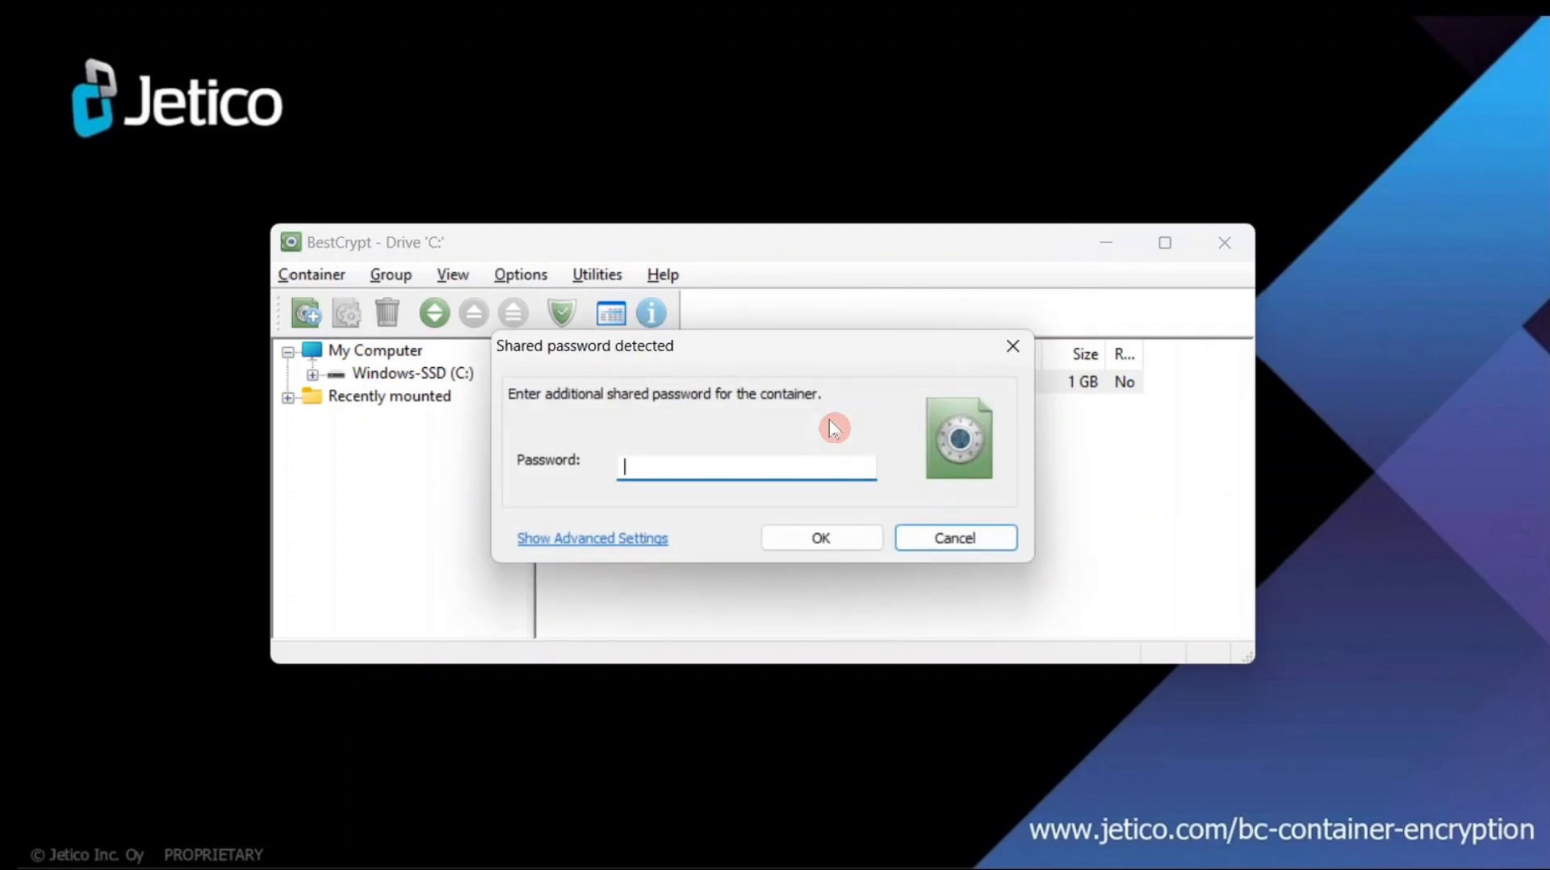
type("••••••")
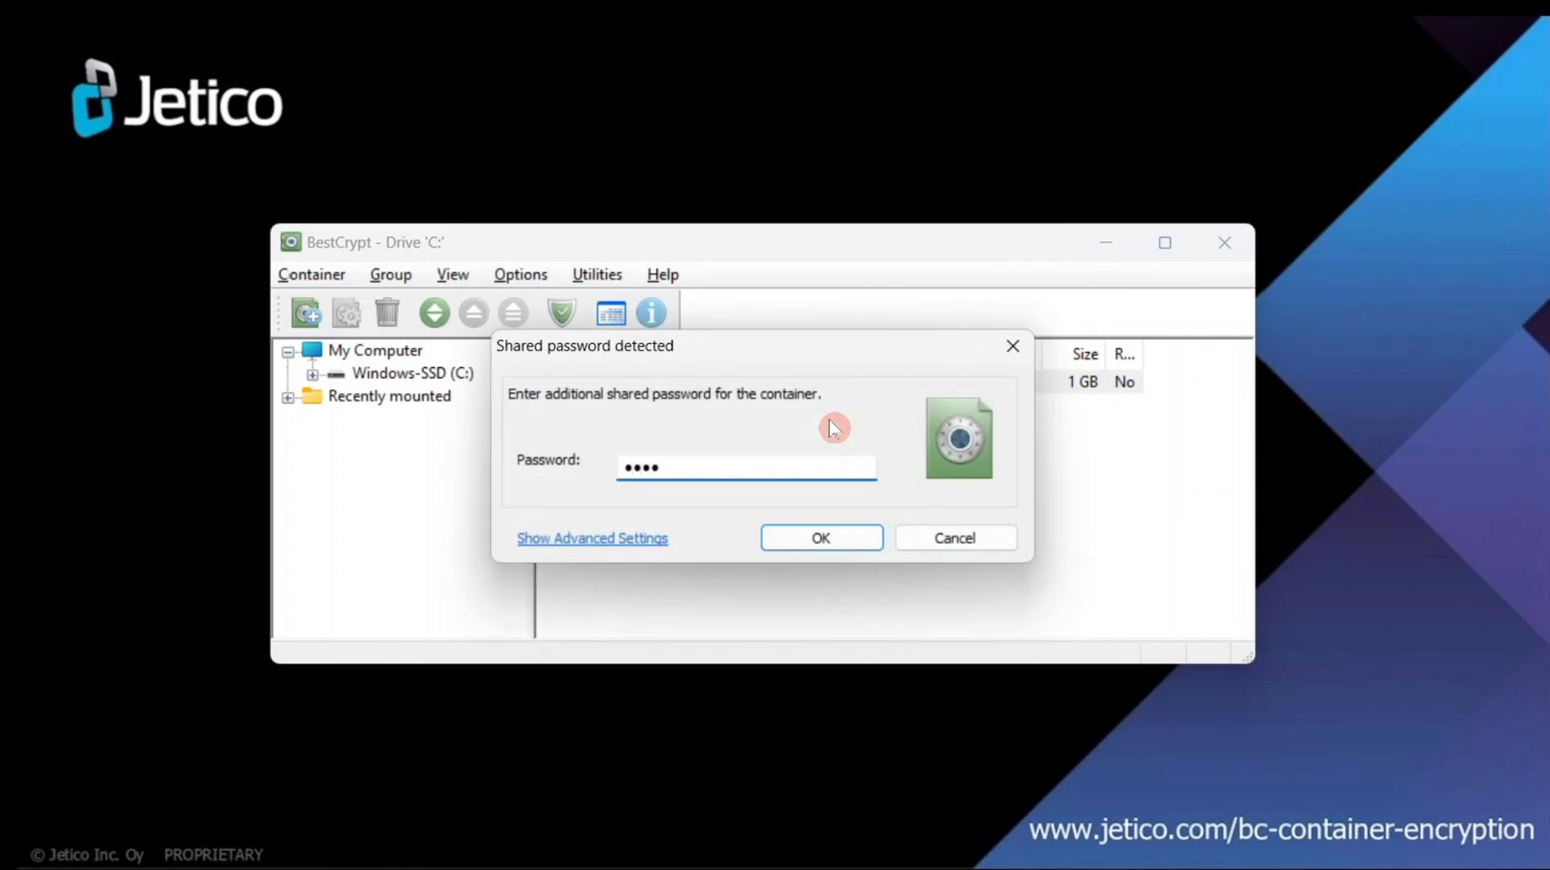
type("•••••")
left_click(823, 538)
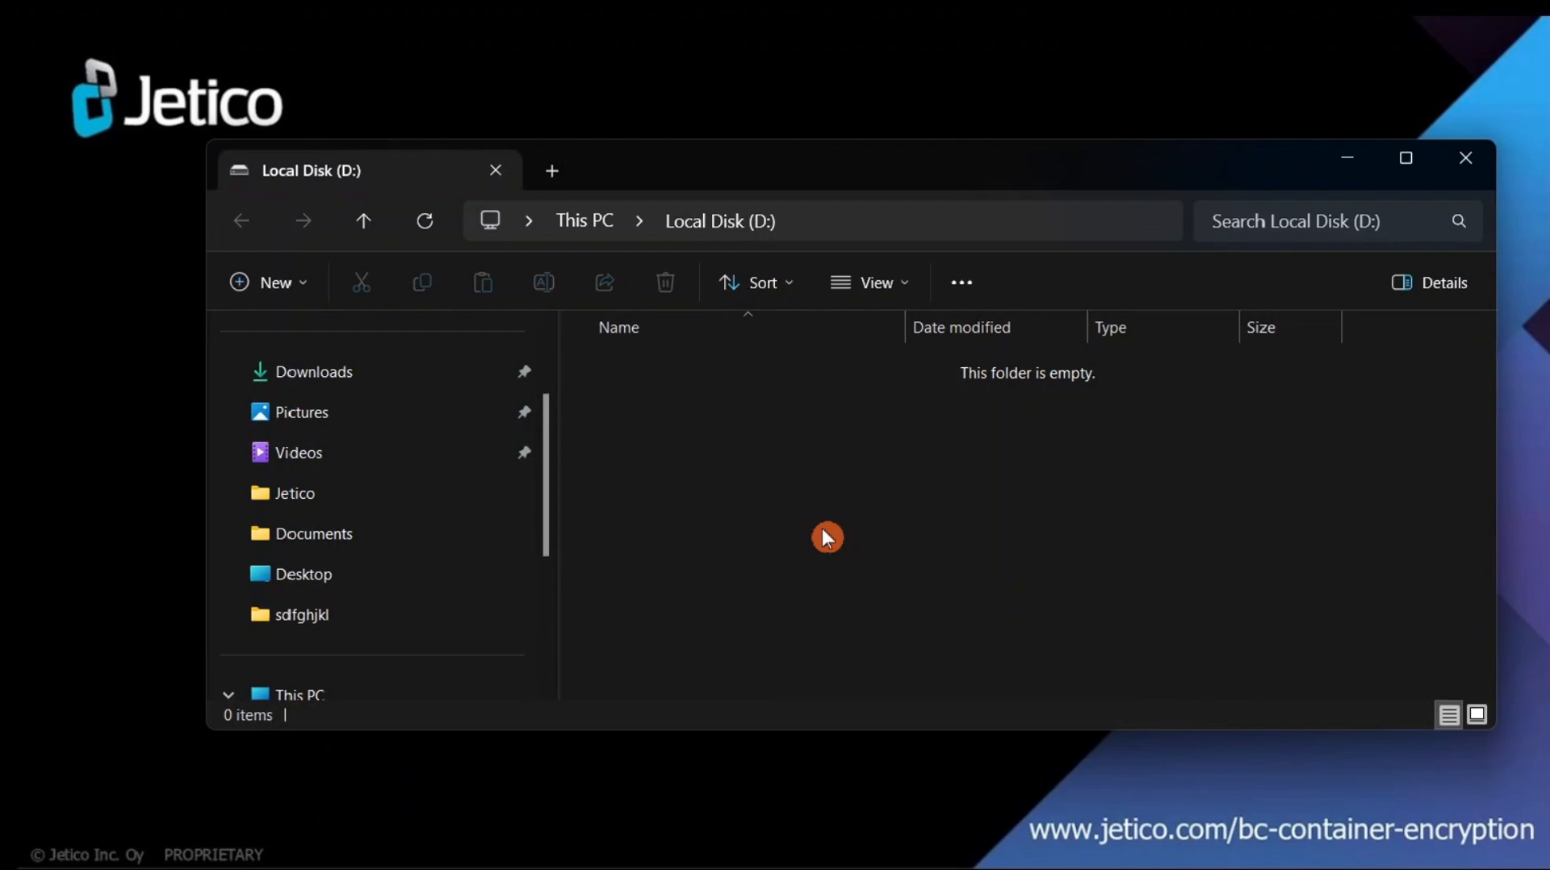
- Close the D: drive window and dismount New Container.jbc
left_click(1463, 166)
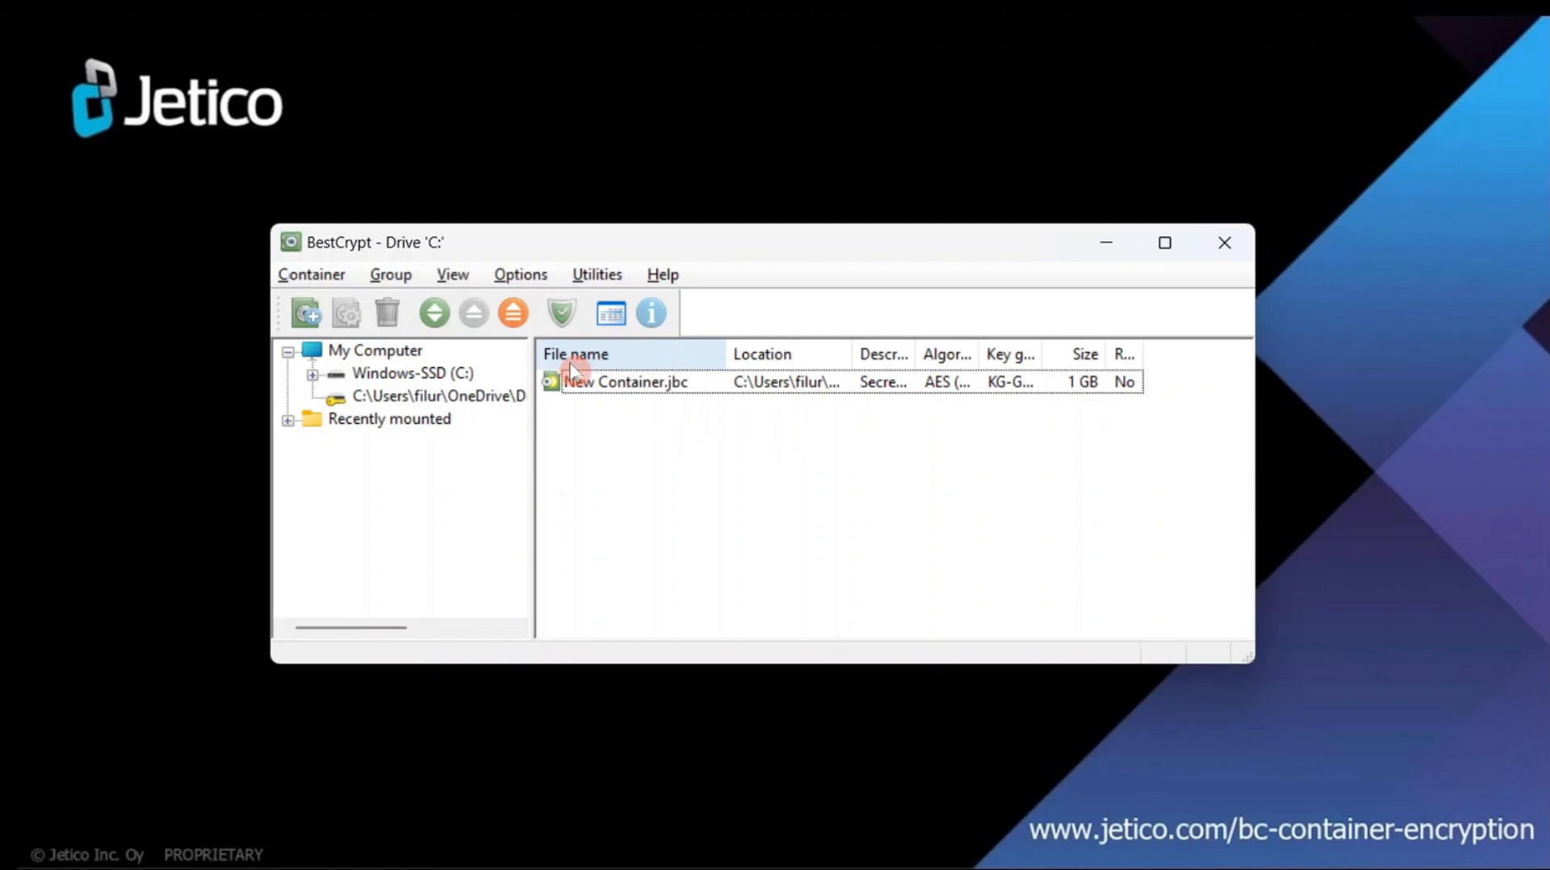
left_click(574, 381)
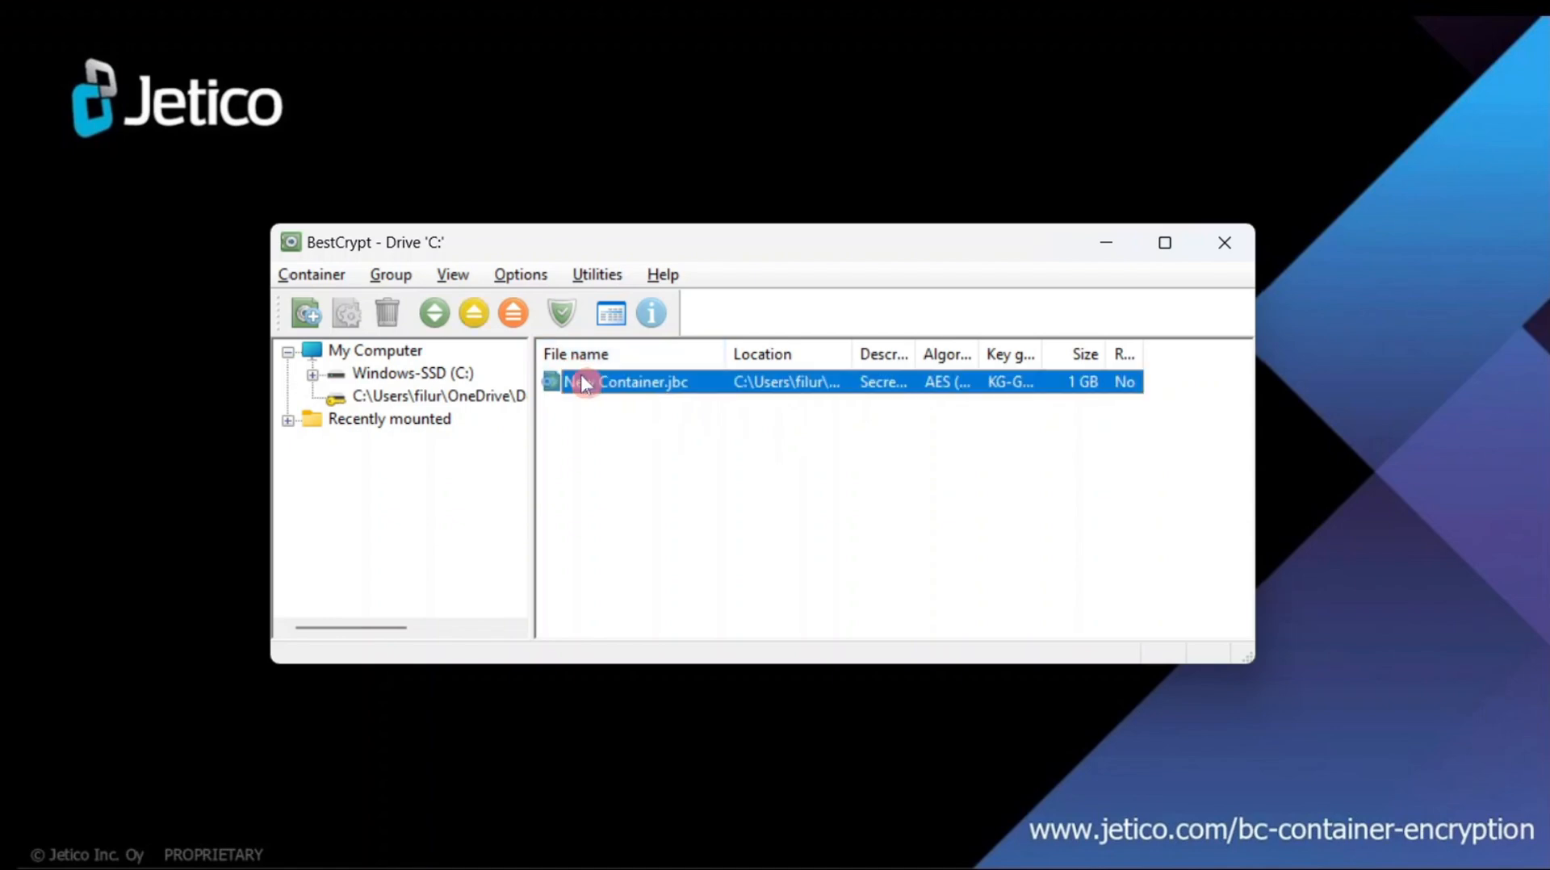
left_click(474, 318)
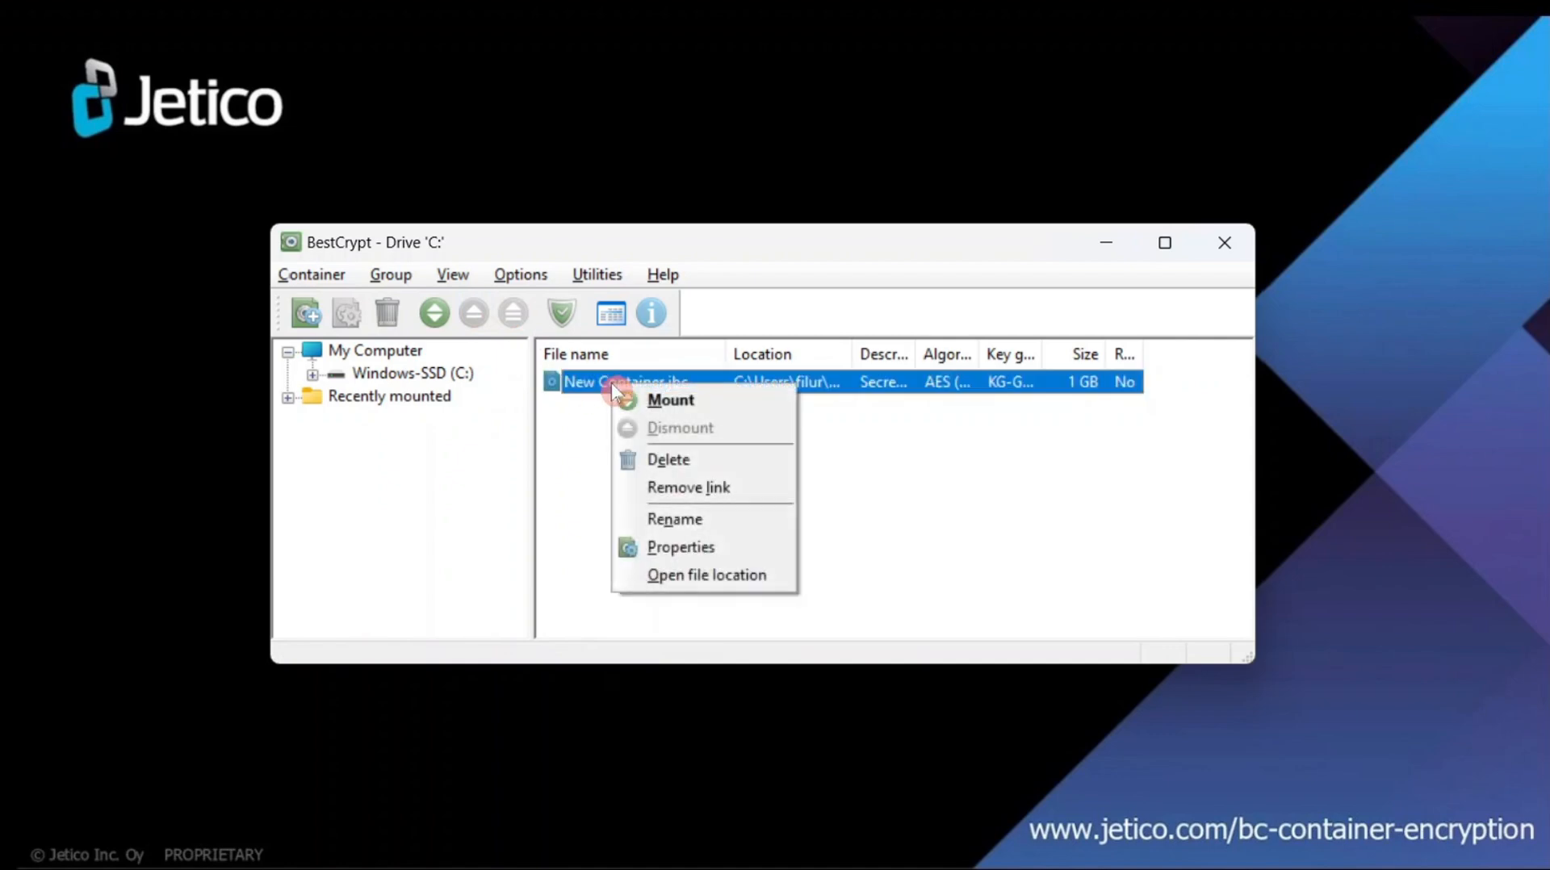
- Remount New Container.jbc as D: with the share-holder password and drag a file onto the drive
left_click(661, 399)
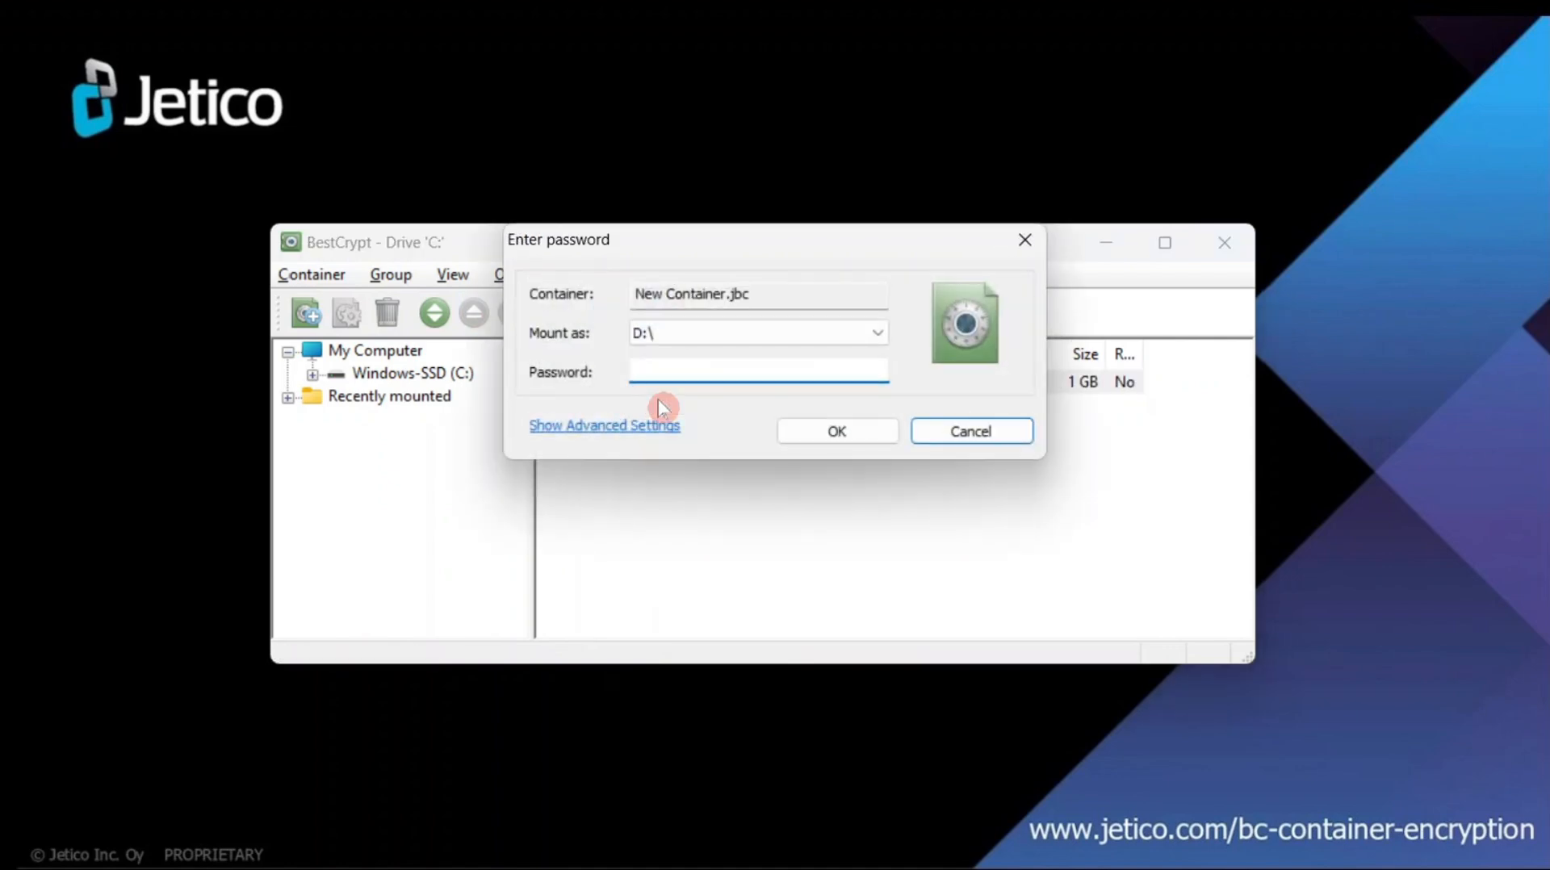
type("password123")
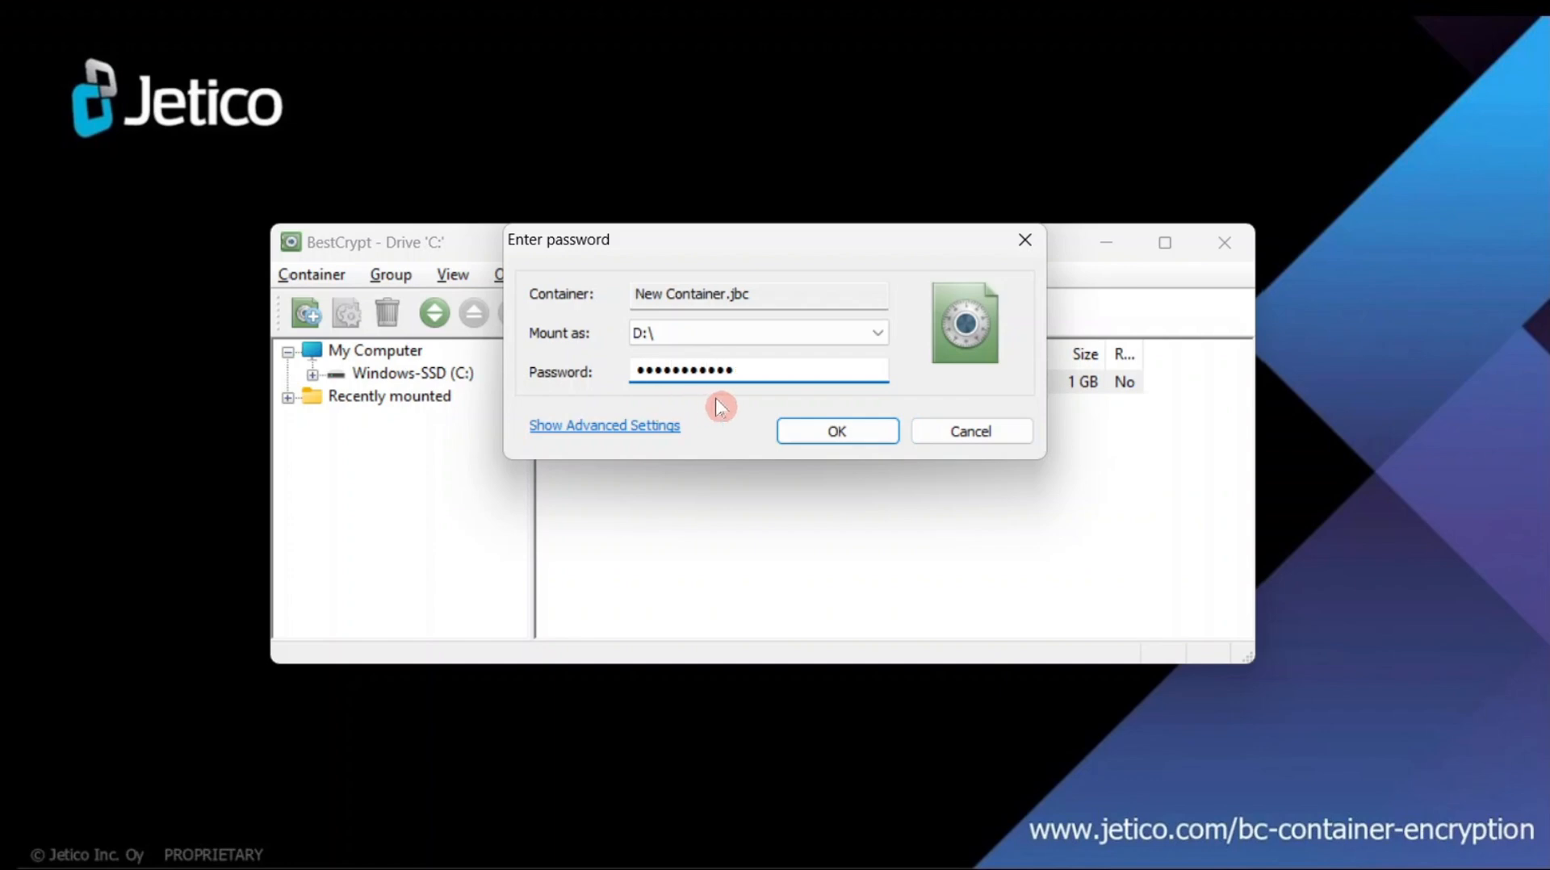
left_click(805, 434)
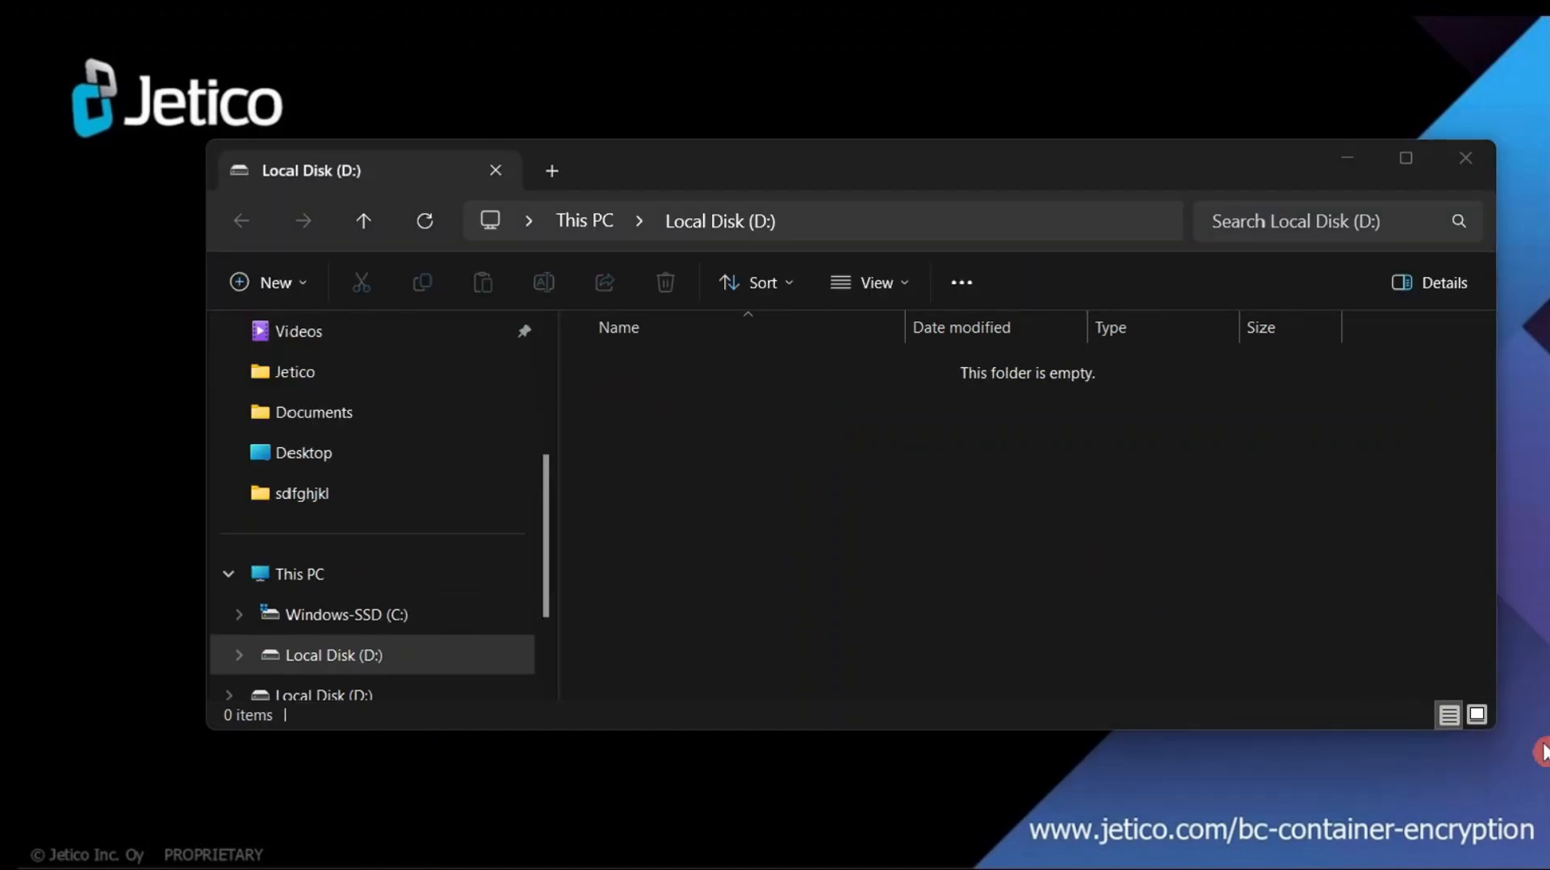
left_click_drag(1546, 750, 1039, 560)
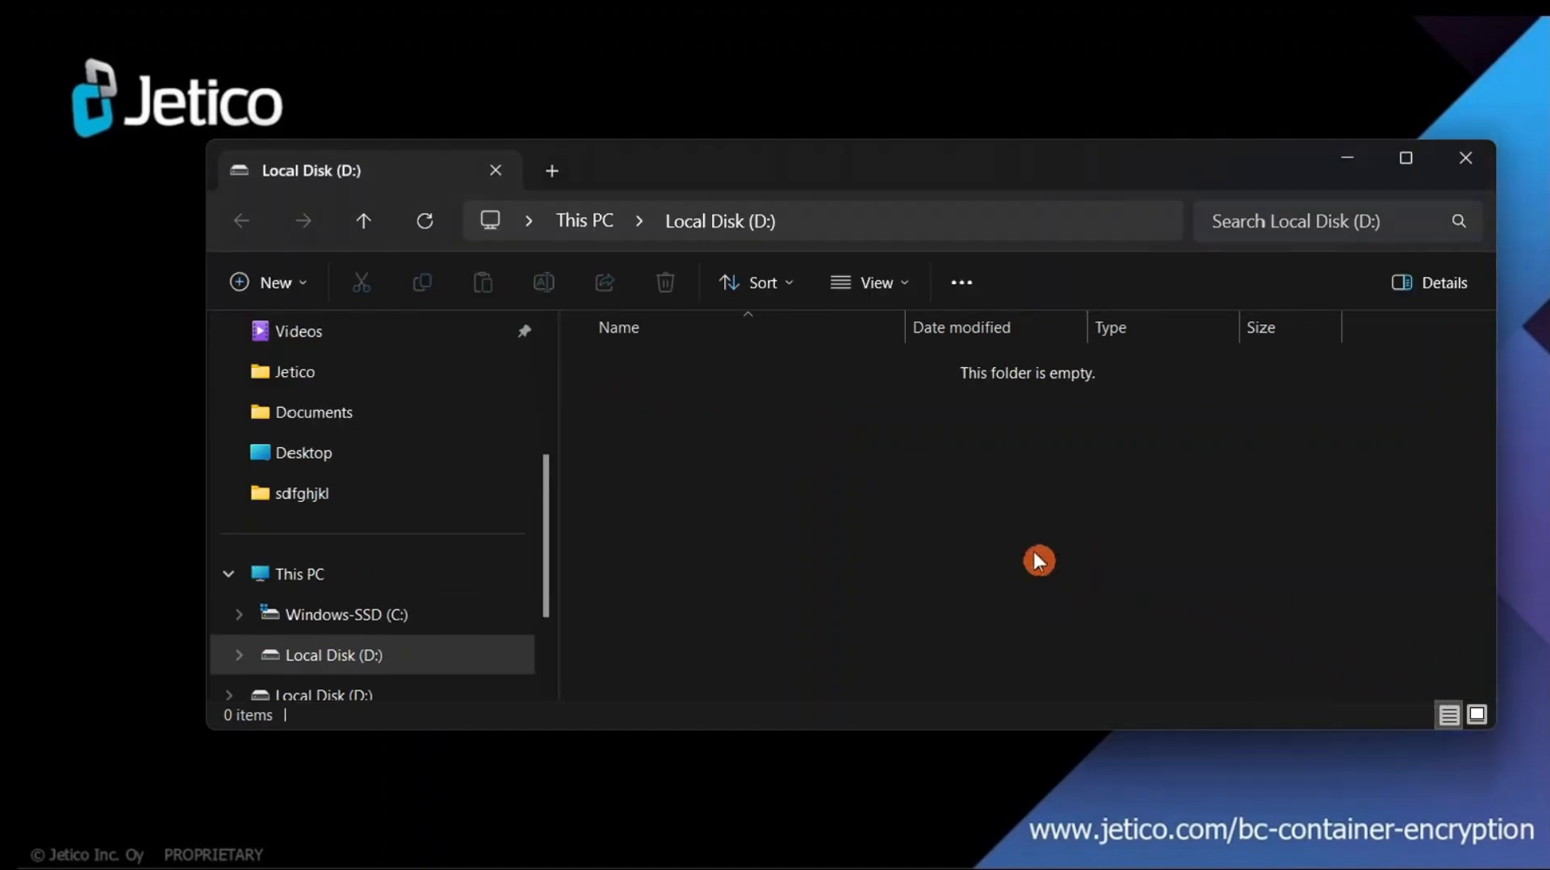